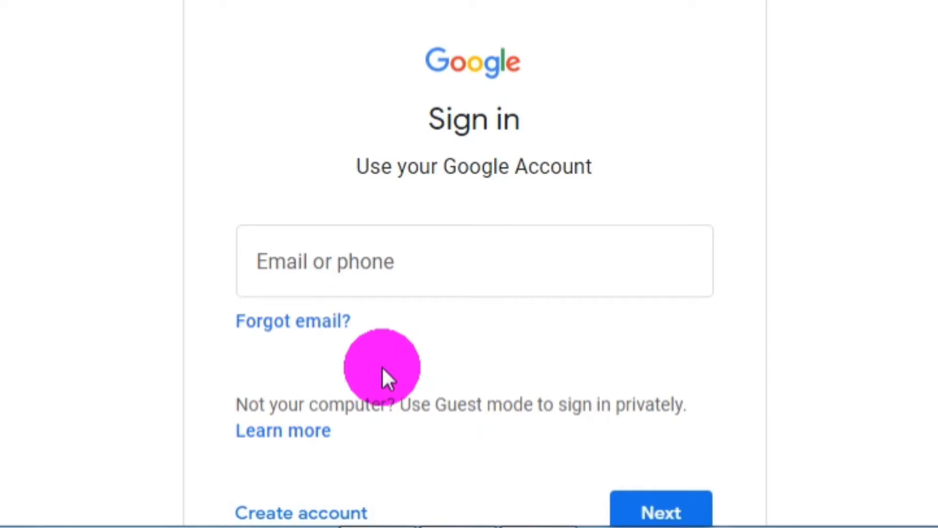
- Start creating a new Google account for personal use (For myself)
click(318, 514)
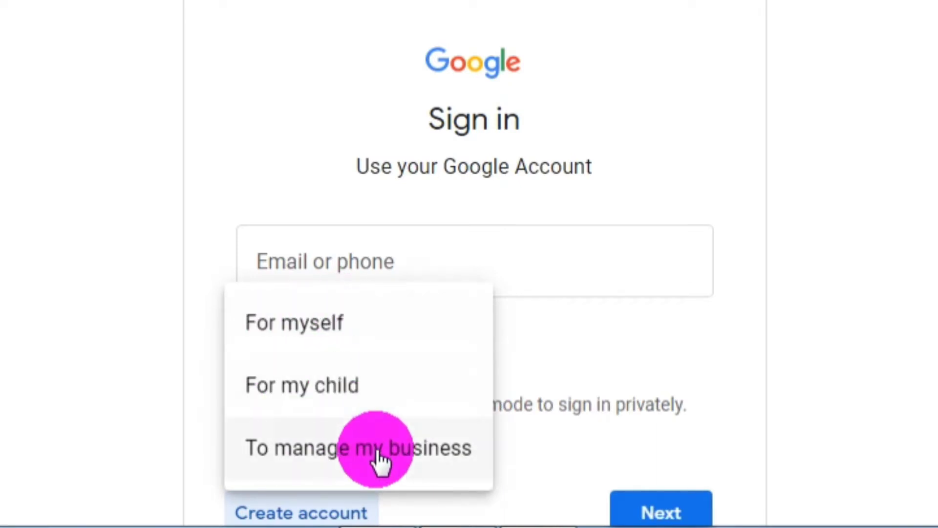
click(287, 327)
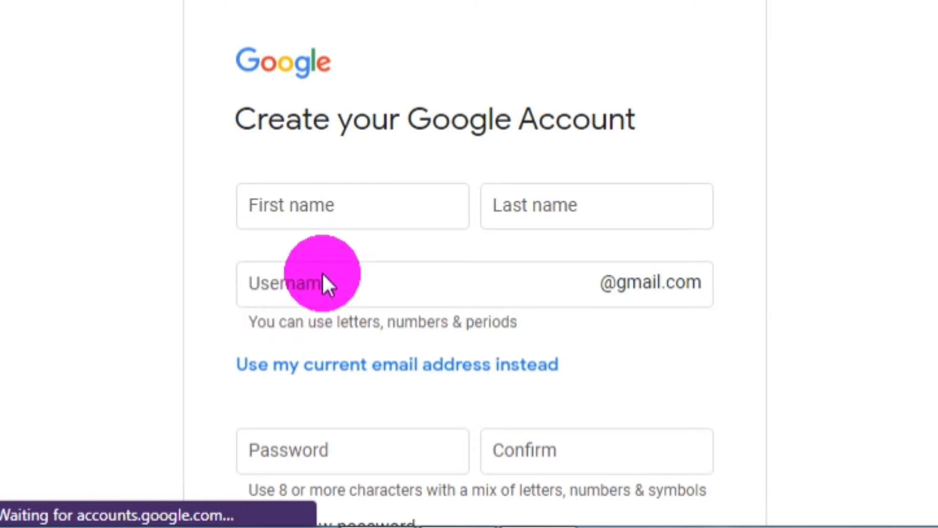
- Enter the account holder's first name and surname on the Create your Google Account form
click(316, 207)
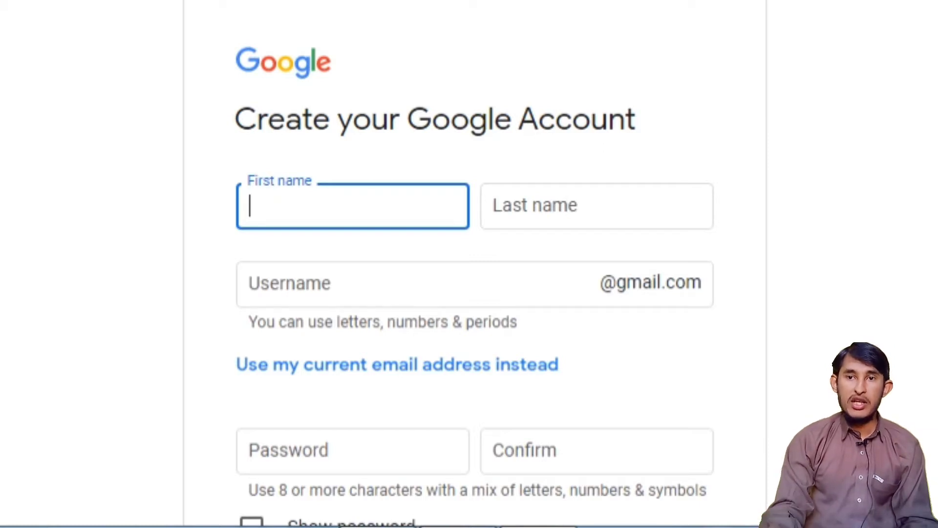
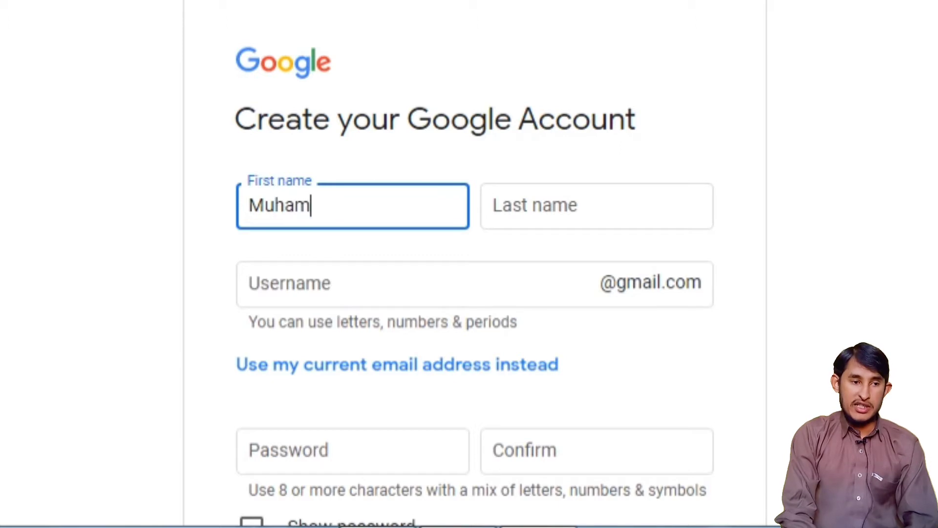
click(596, 206)
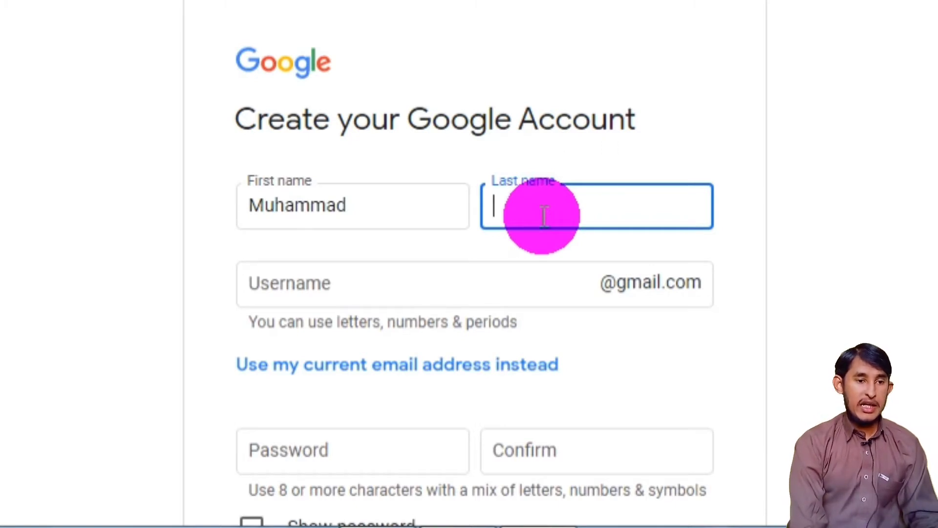
text(A)
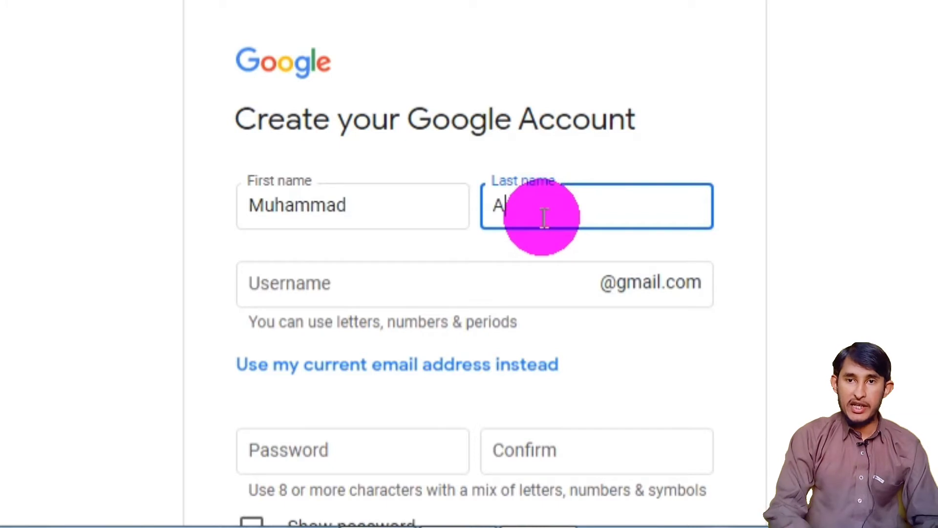
text(rif)
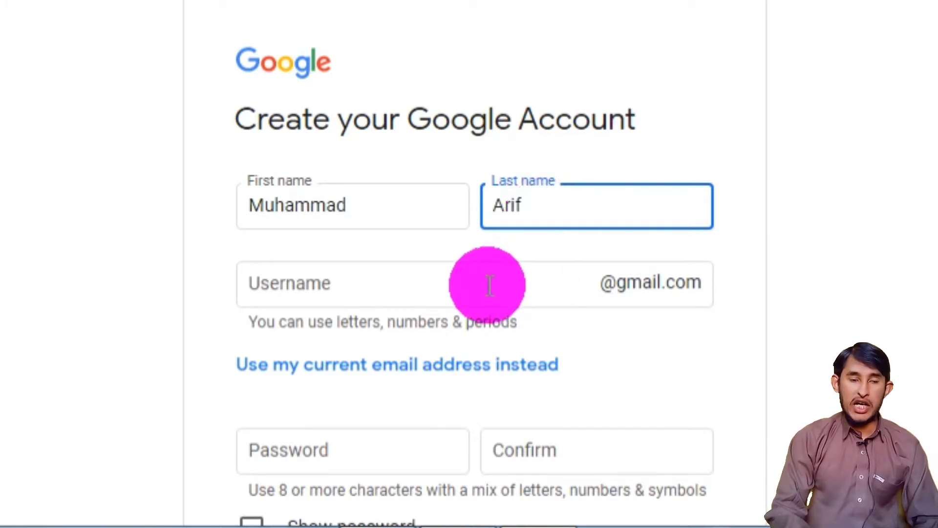
click(395, 292)
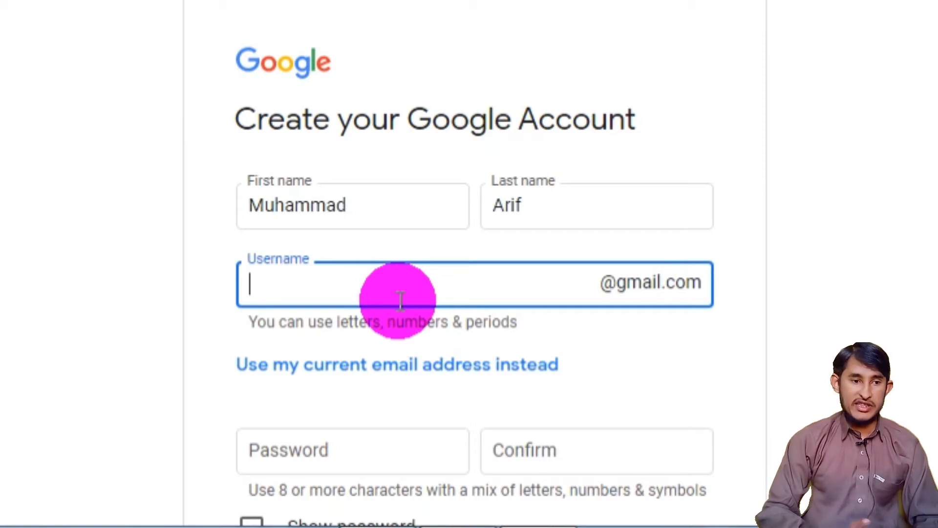
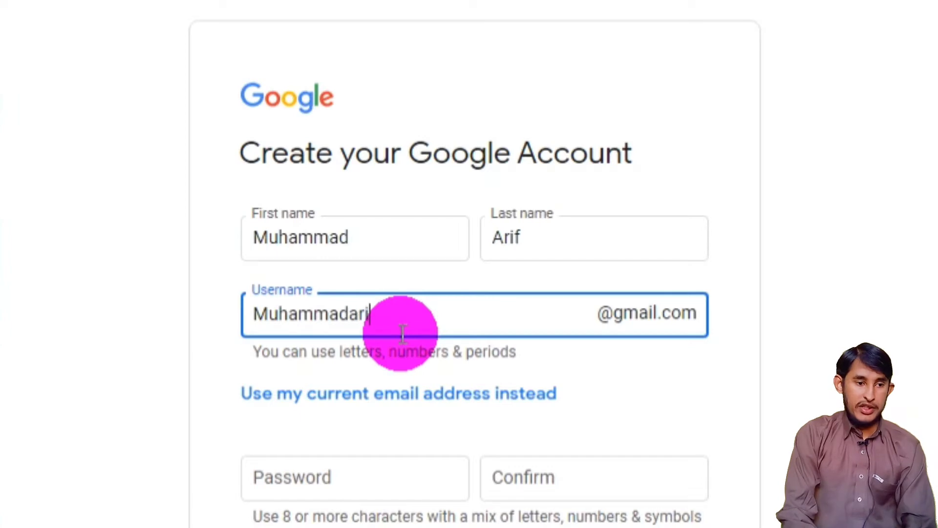
- Type a username combining first and last name, correcting it to all lowercase
key(Left)
key(Left)
key(Left)
key(Left)
key(Left)
key(Left)
key(Left)
key(Left)
key(Left)
key(Left)
key(Left)
key(Left)
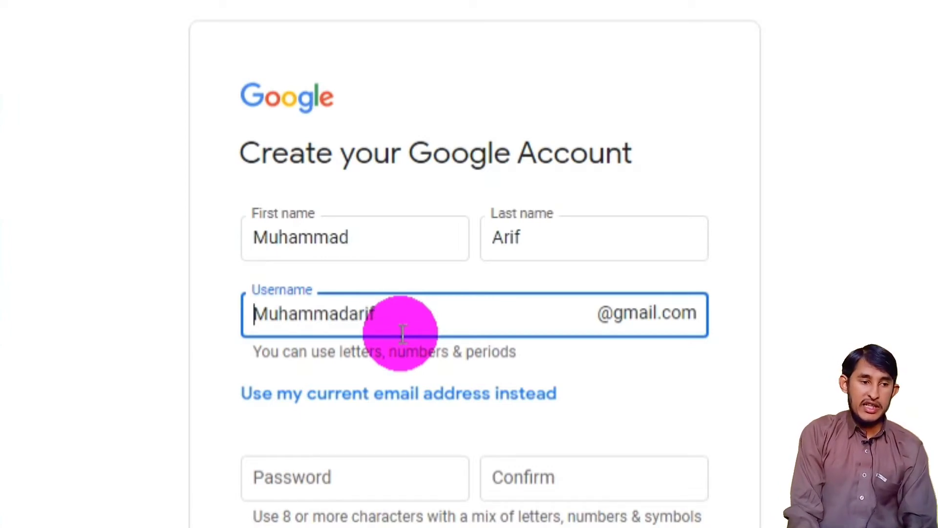
key(Right)
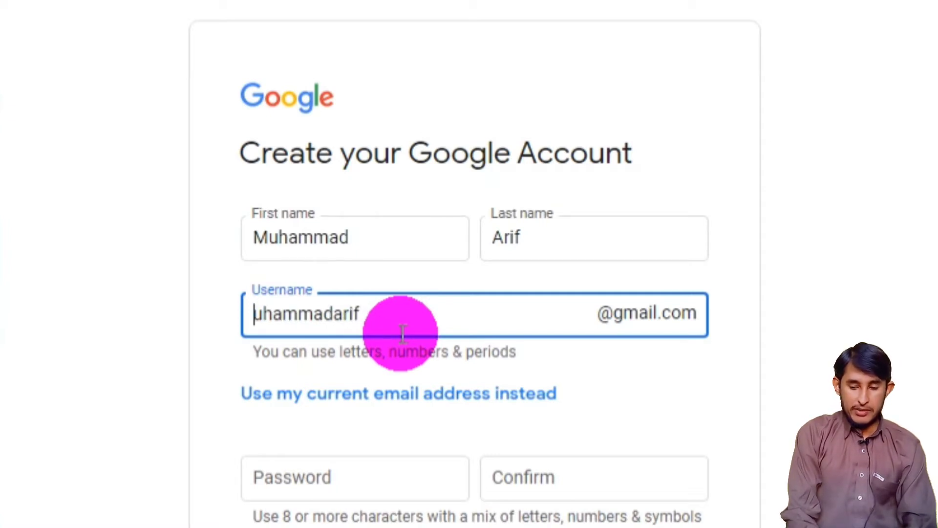
key(Right)
key(Right)
key(Right)
key(Right)
key(Right)
key(Right)
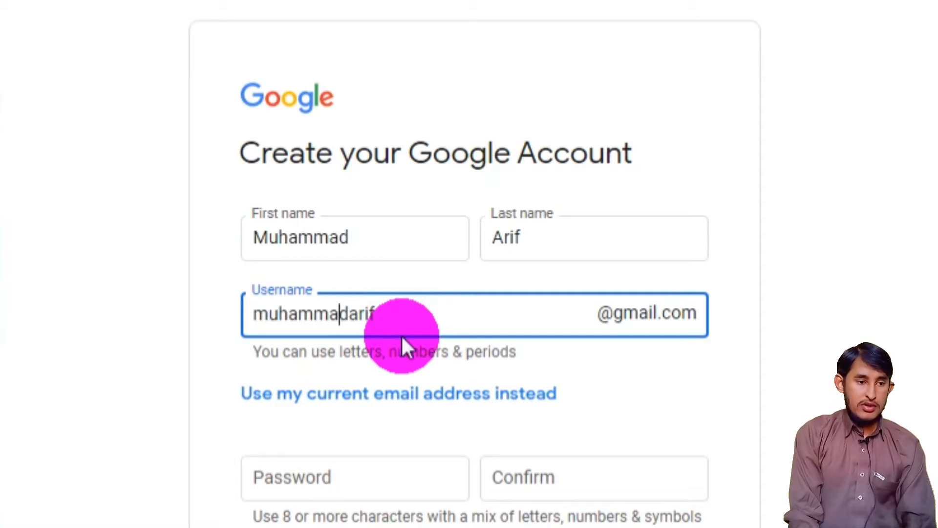
key(Right)
key(Right)
key(Right)
key(Right)
key(Right)
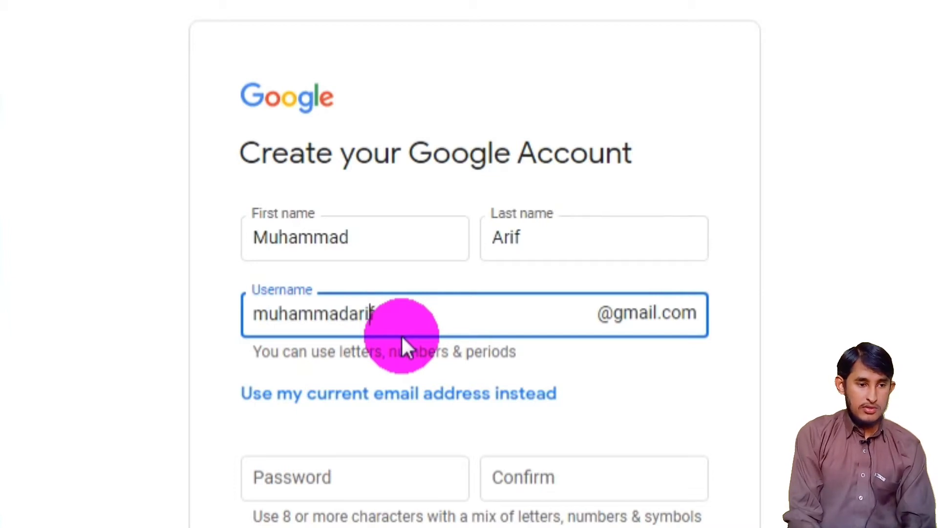
key(Left)
key(Left)
key(Right)
key(Right)
key(Right)
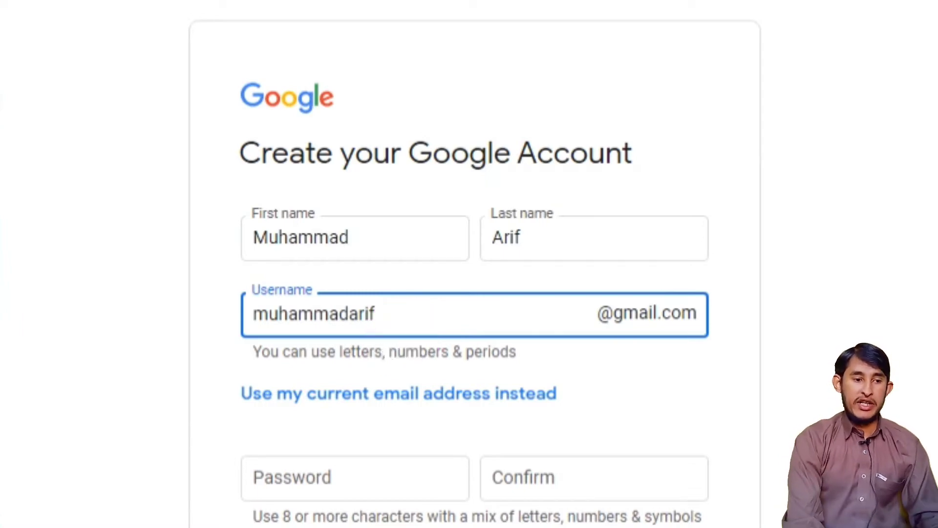
scroll(704, 230, down, 3)
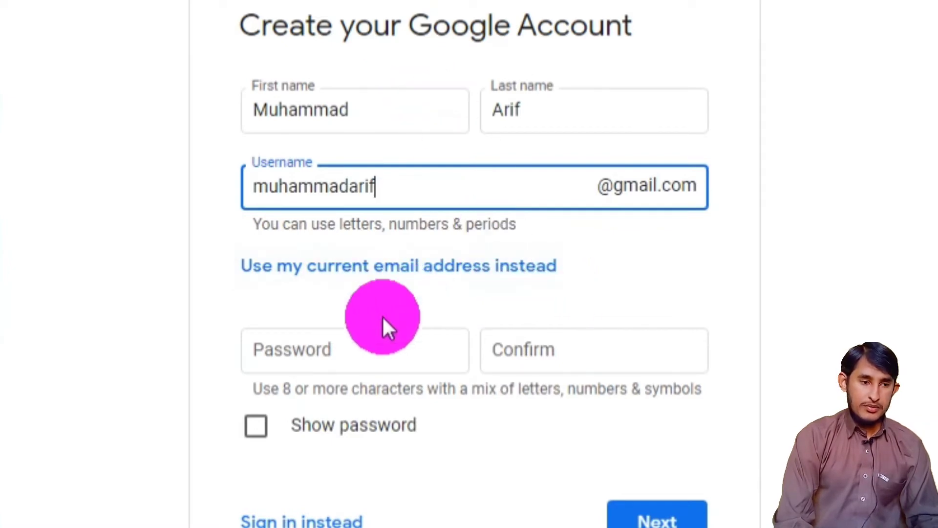
- Try username variants with suffixes f800 and 768, checking each for availability
click(313, 351)
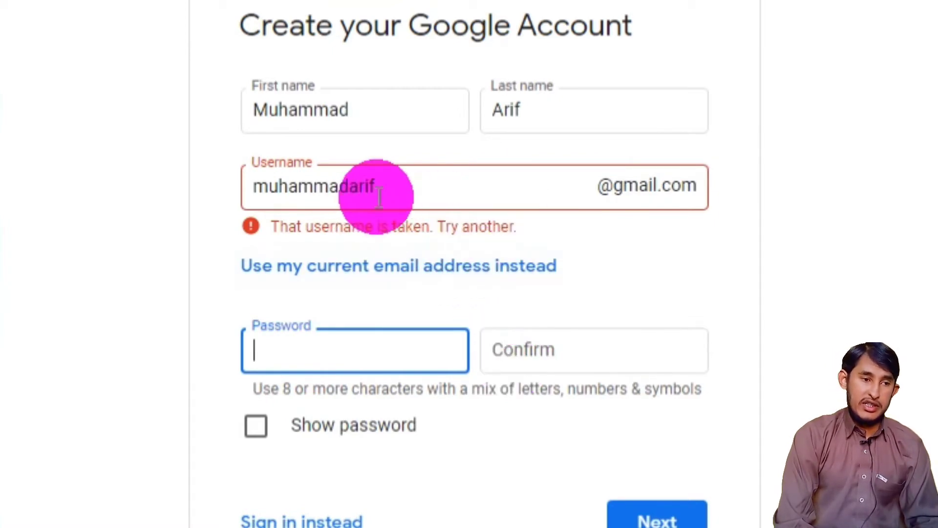
click(394, 190)
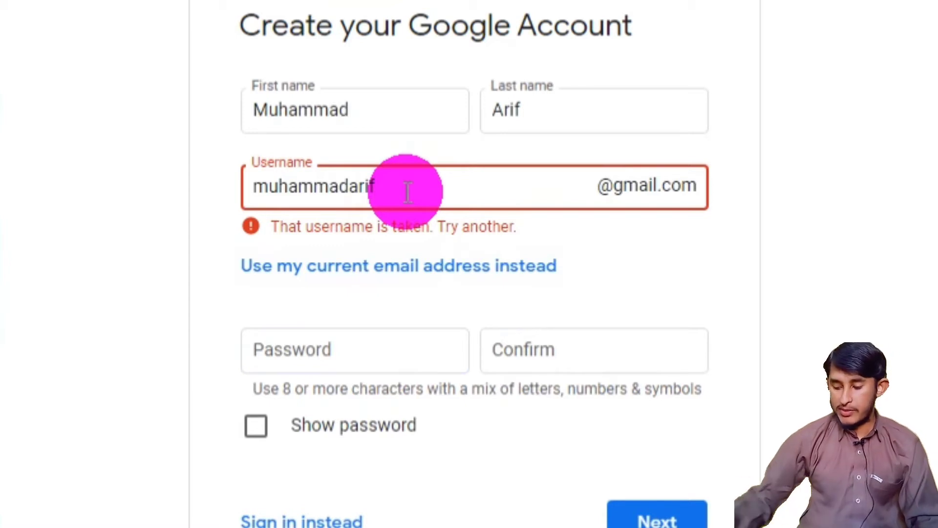
text(5)
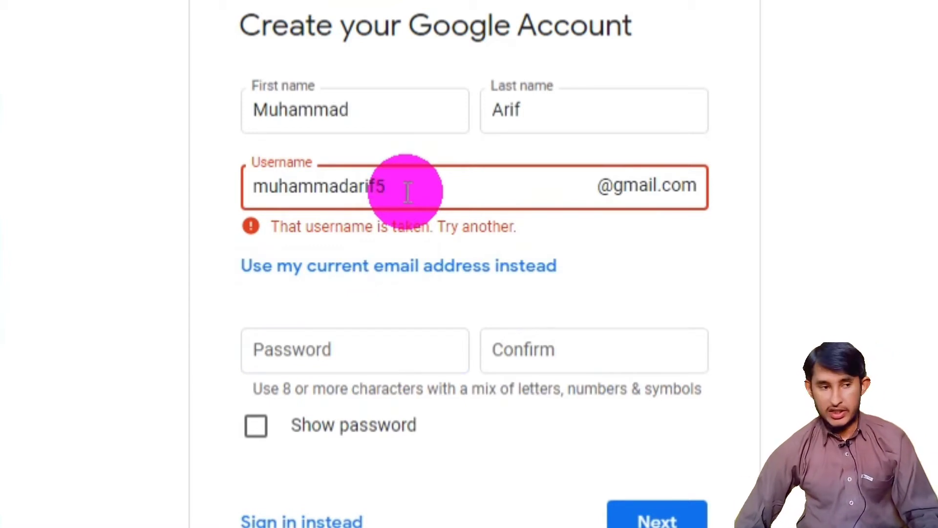
key(BackSpace)
key(BackSpace)
text(f8)
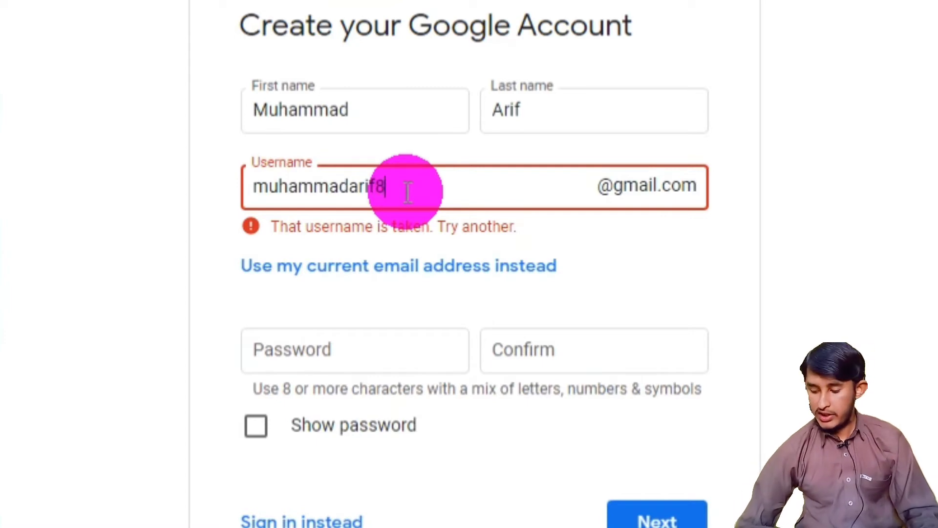
text(00)
key(Tab)
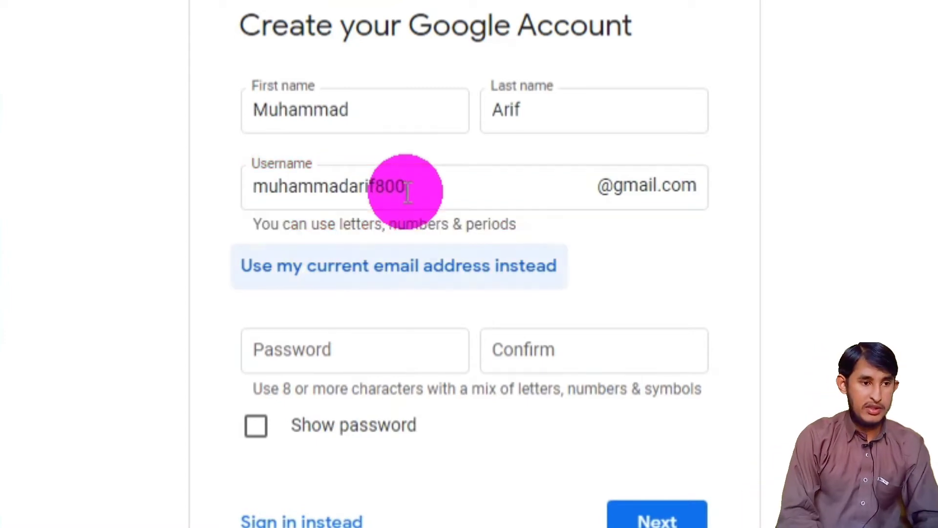
click(449, 191)
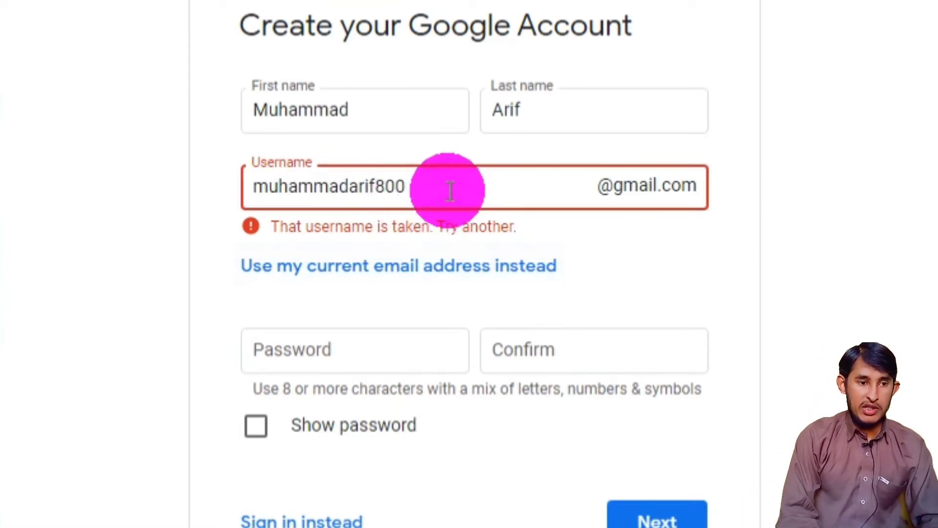
key(BackSpace)
key(BackSpace)
key(BackSpace)
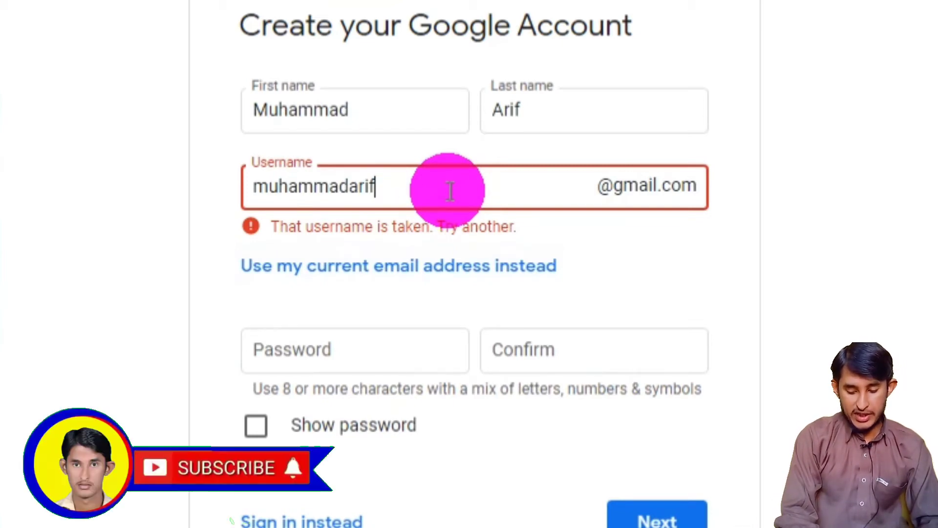
text(768)
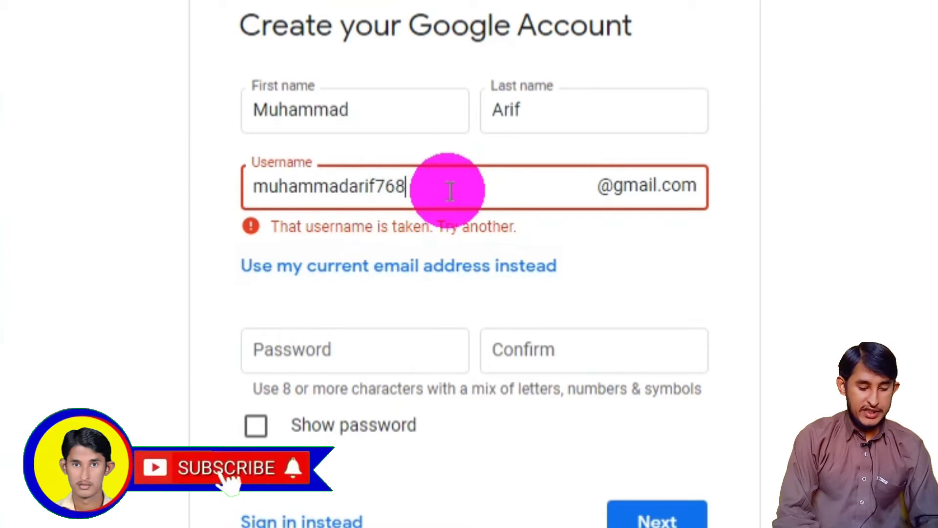
key(Tab)
- Try suffixes 123 and 99, then settle on a letter-and-800 suffix Google accepts
click(448, 191)
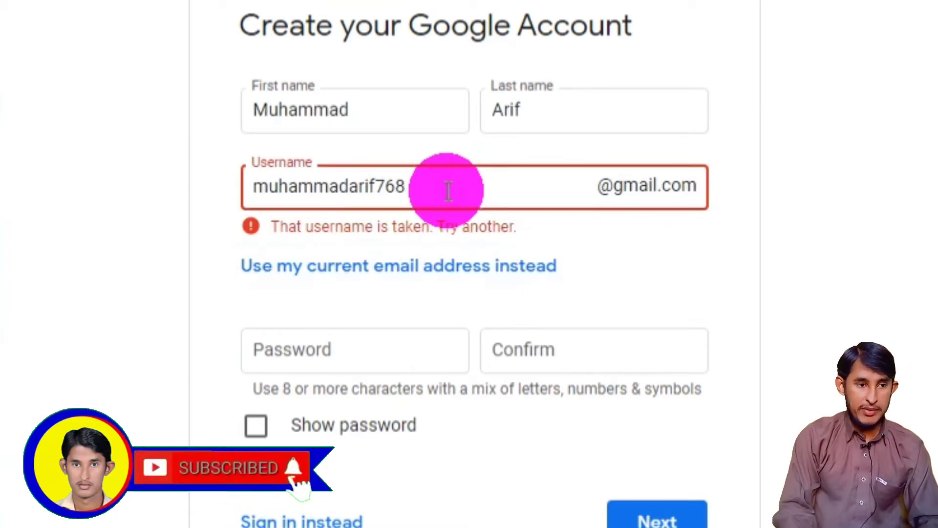
key(BackSpace)
key(BackSpace)
key(BackSpace)
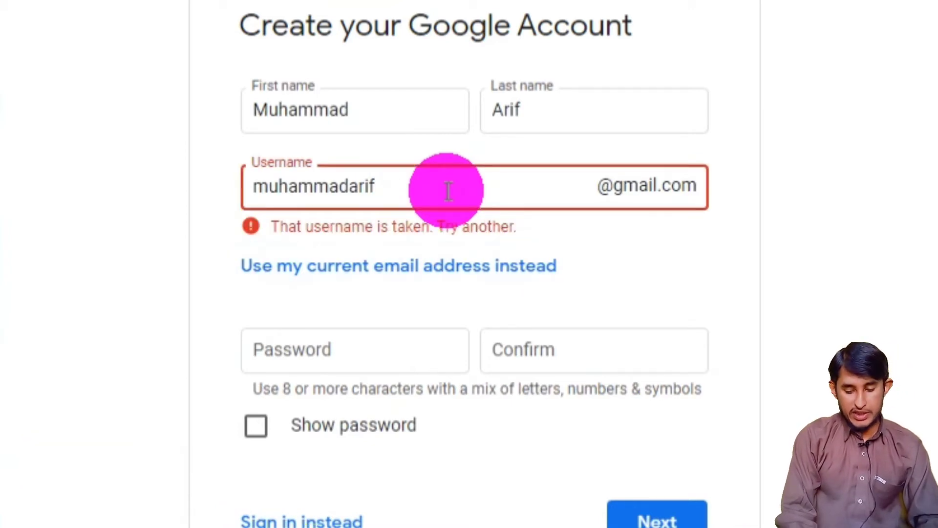
text(123)
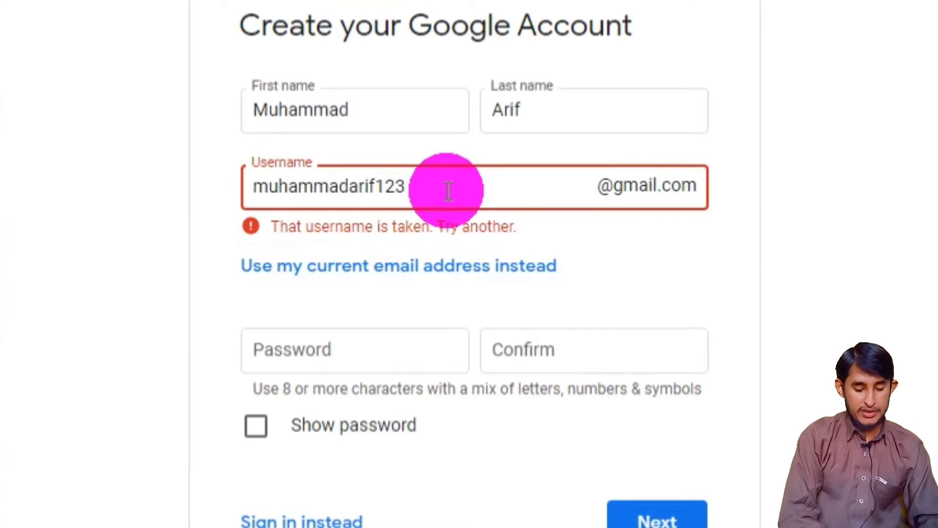
key(Tab)
click(448, 190)
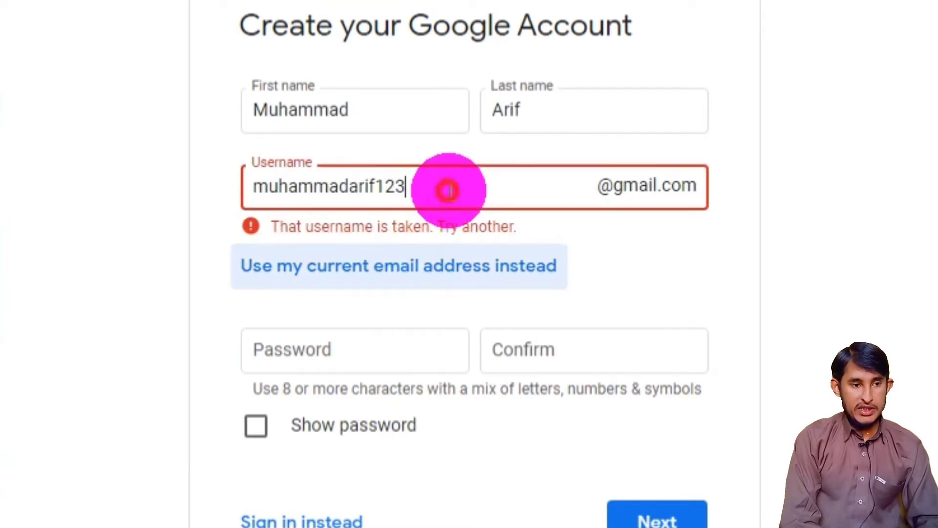
key(BackSpace)
key(BackSpace)
key(BackSpace)
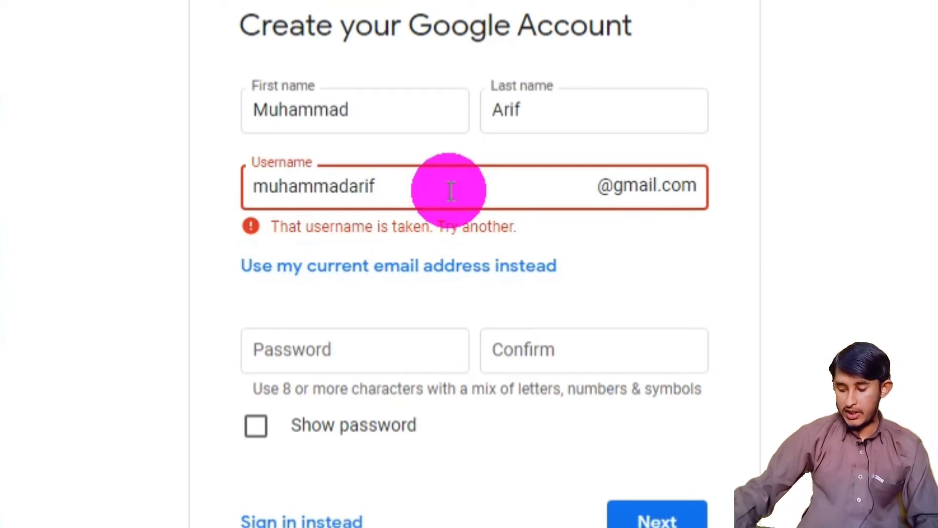
text(99)
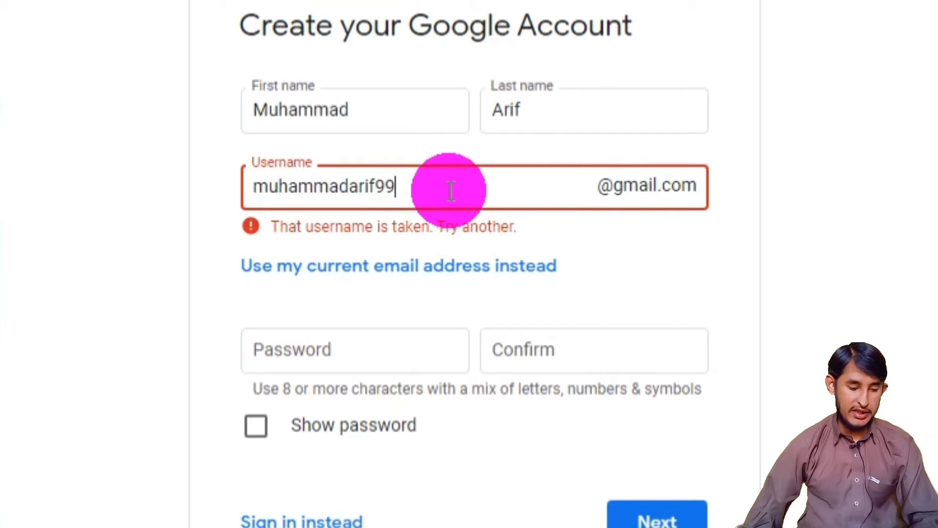
key(Tab)
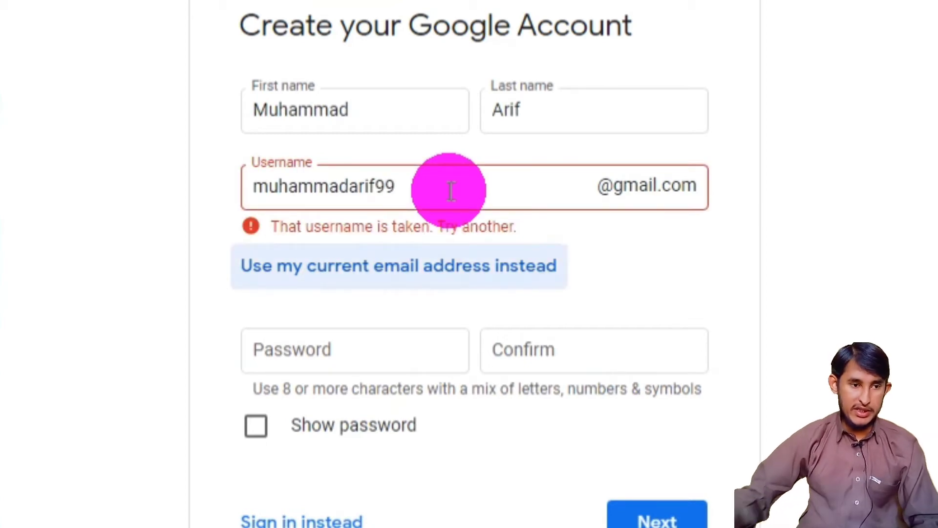
click(448, 191)
key(BackSpace)
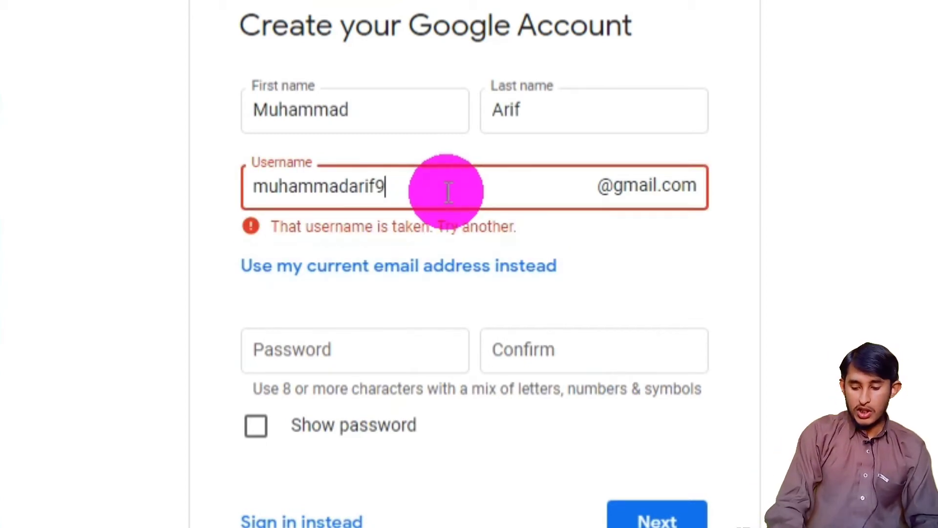
key(BackSpace)
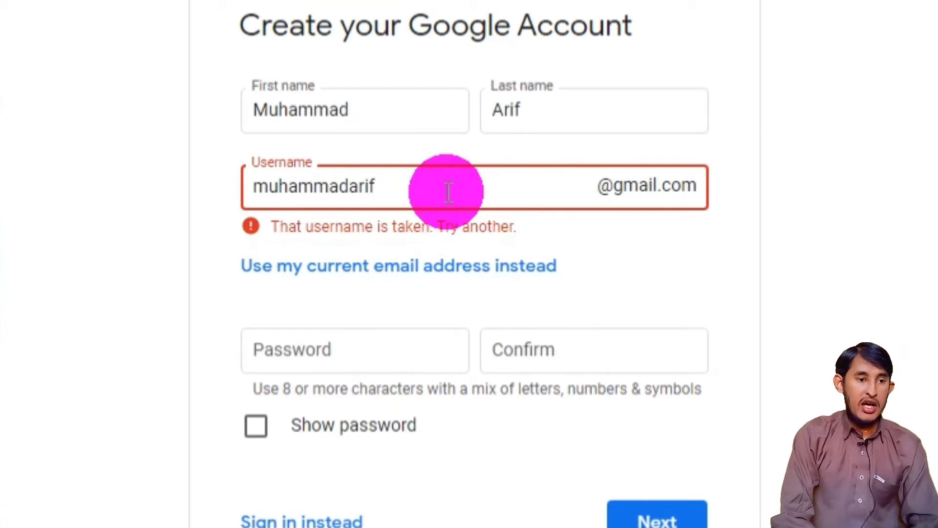
text(f)
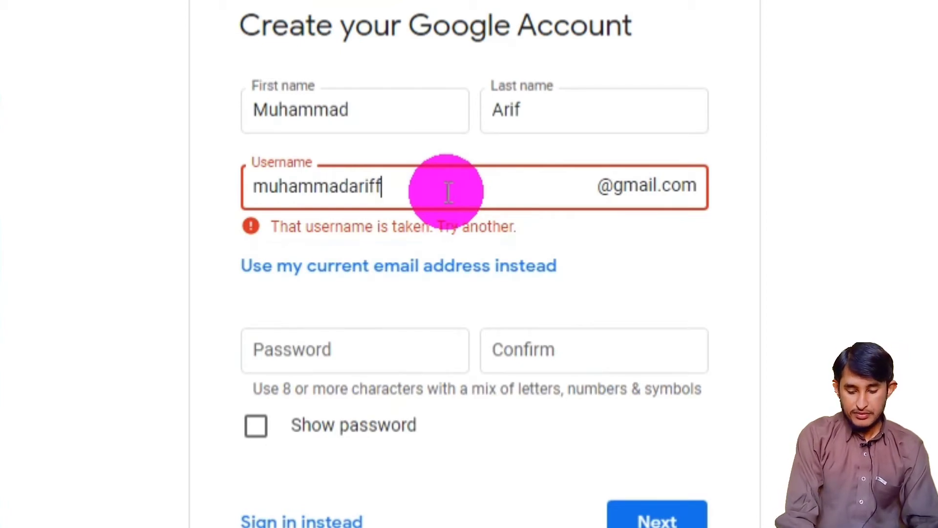
key(BackSpace)
text(g)
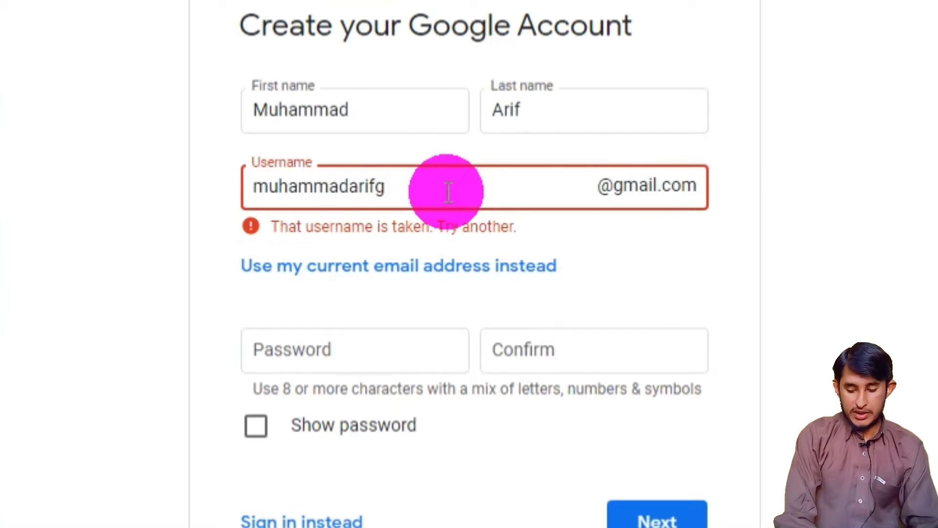
text(0)
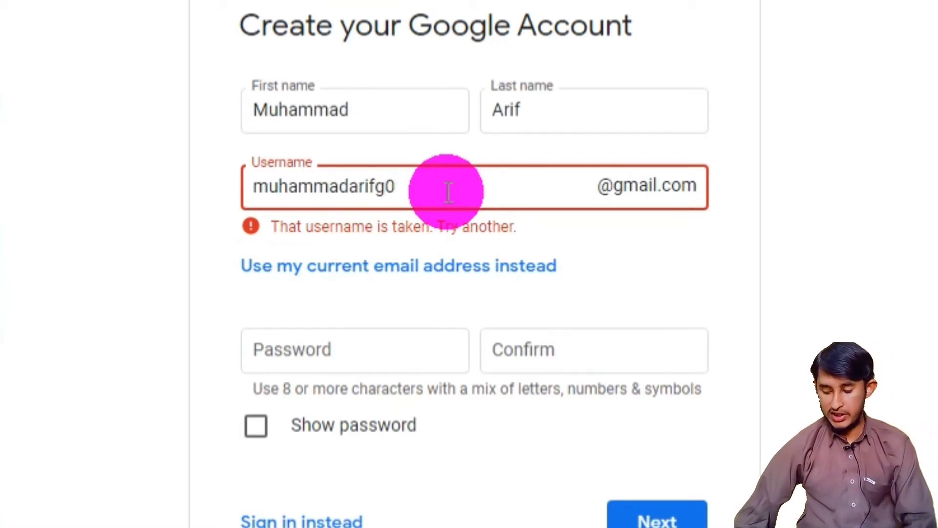
key(BackSpace)
text(8)
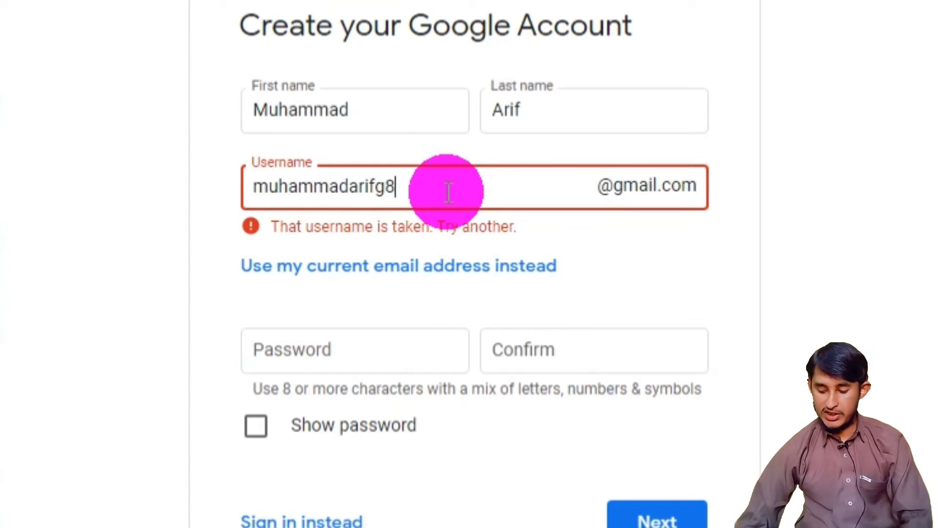
text(00)
key(Tab)
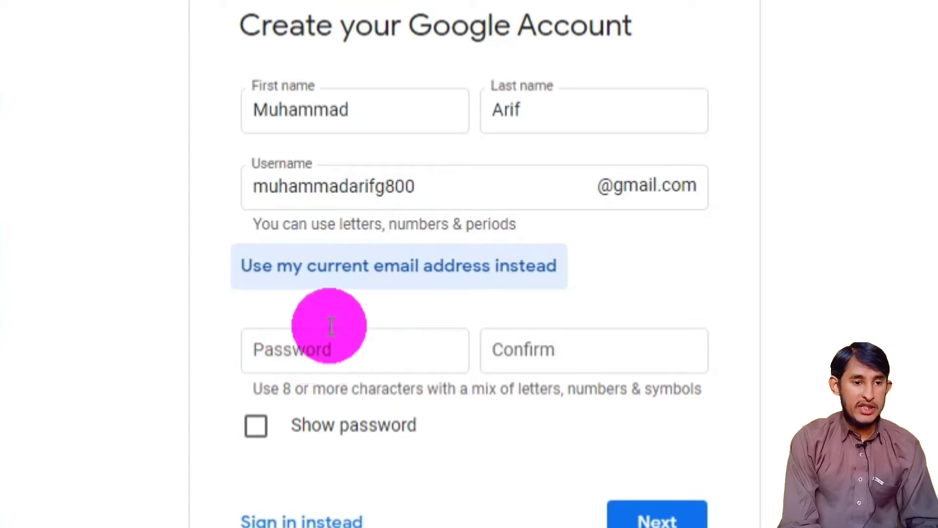
- Enter the account password and retype it in the Confirm field
click(304, 355)
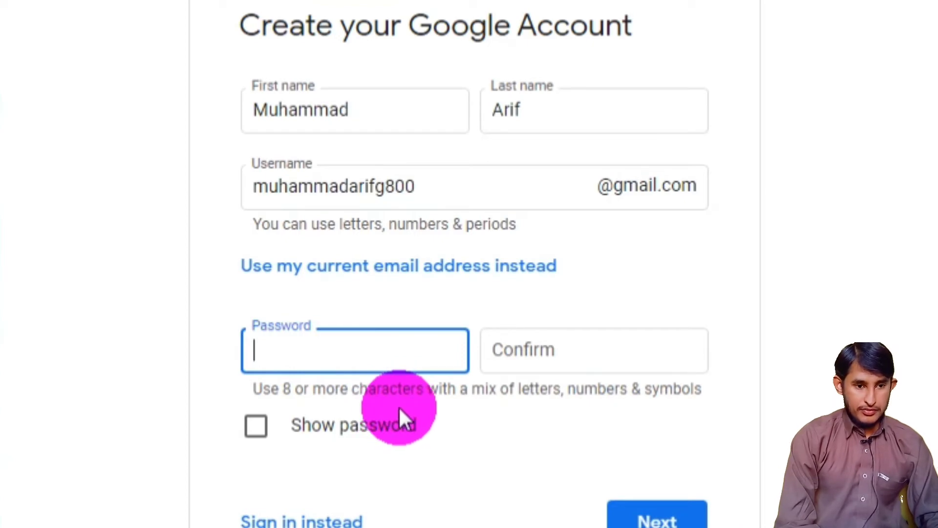
text(••)
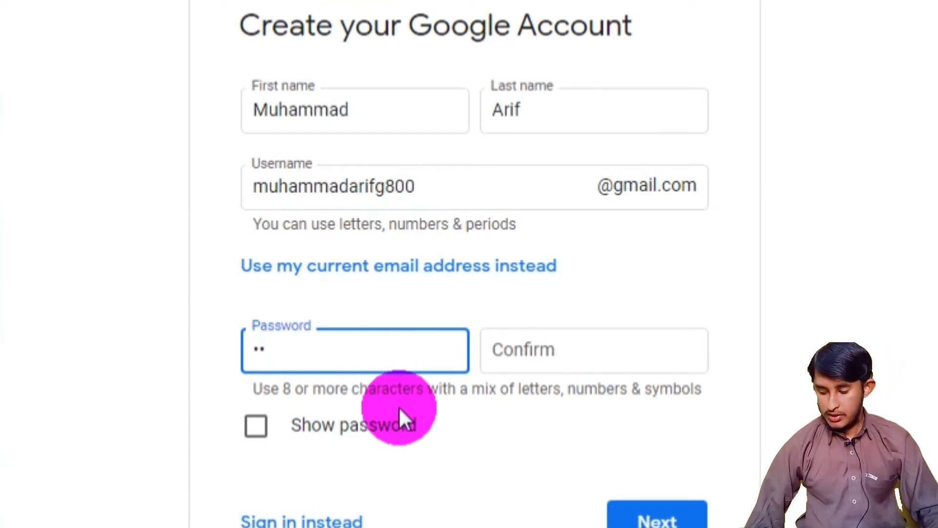
key(BackSpace)
key(BackSpace)
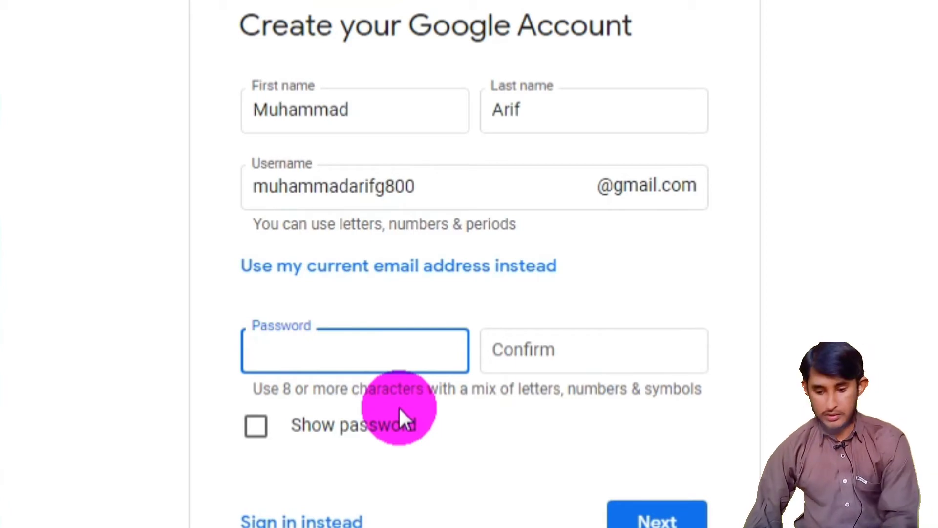
text(•••••••••••)
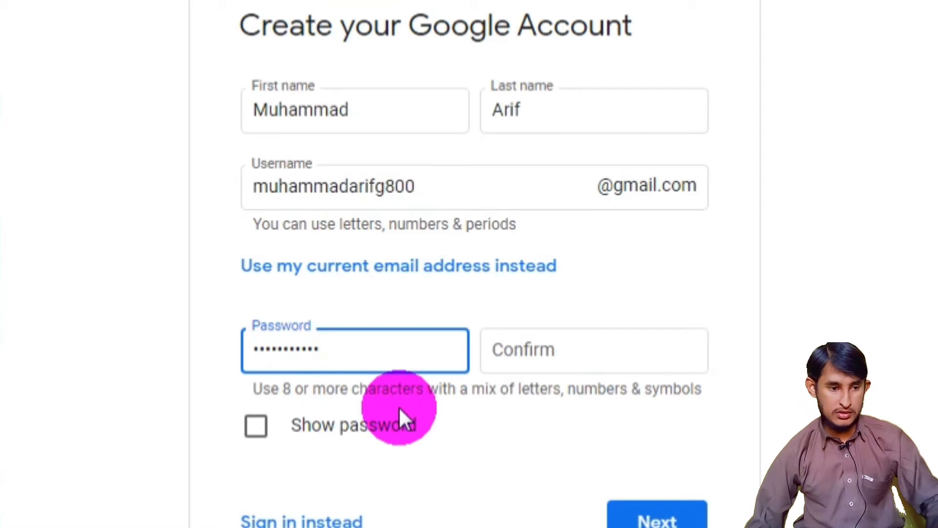
key(Tab)
text(••••••••)
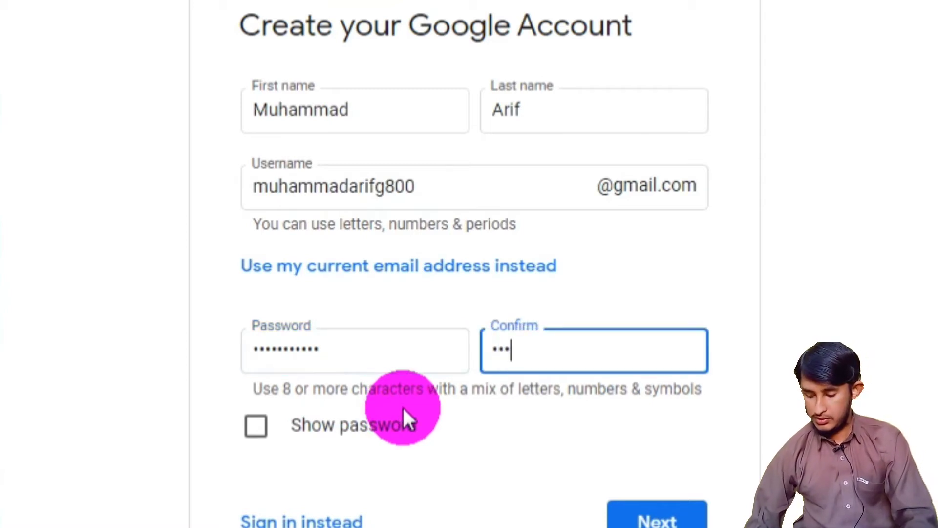
text(•••)
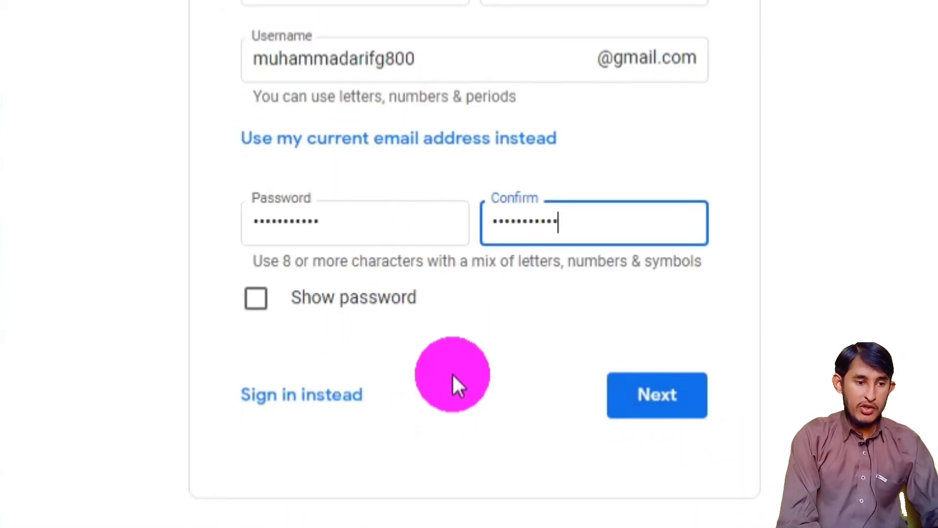
- Submit the name and password page, then enter a recovery Gmail address
click(646, 403)
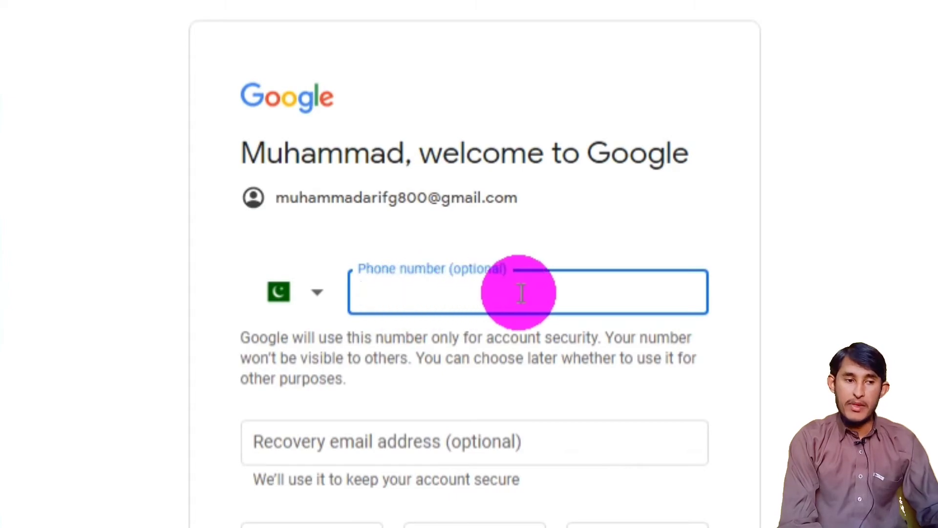
scroll(519, 293, down, 4)
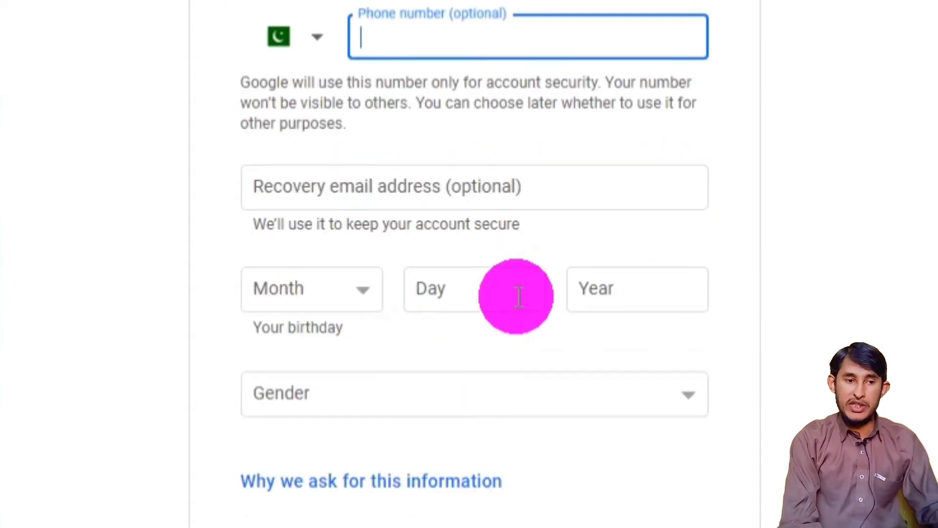
scroll(519, 296, up, 3)
scroll(519, 296, up, 1)
scroll(519, 296, down, 2)
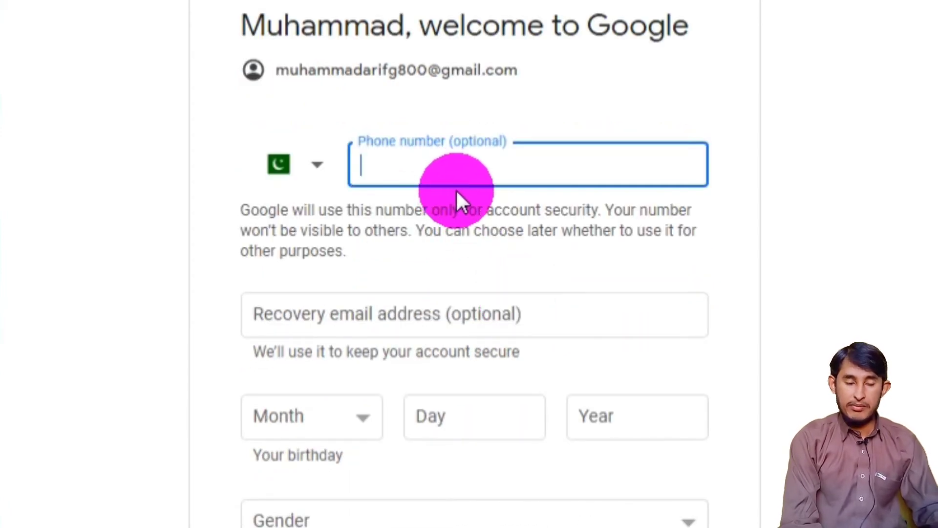
scroll(458, 193, down, 5)
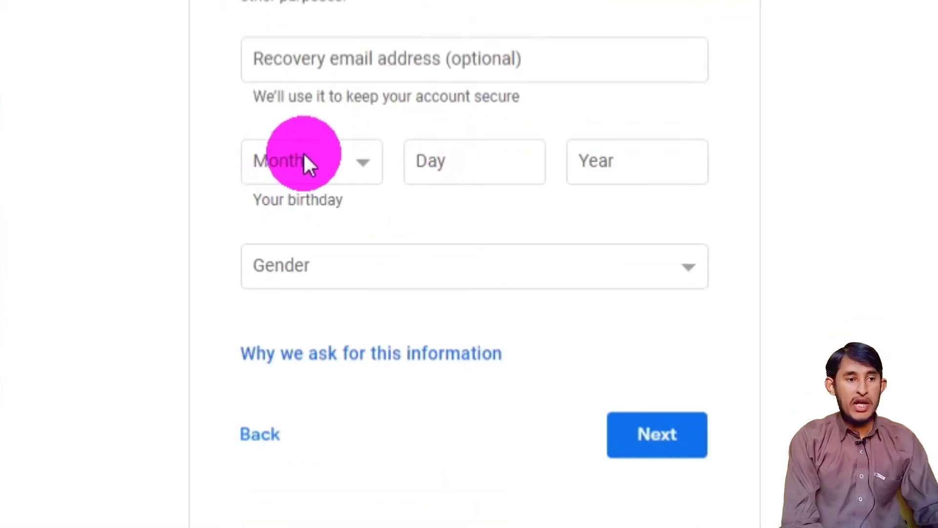
click(381, 60)
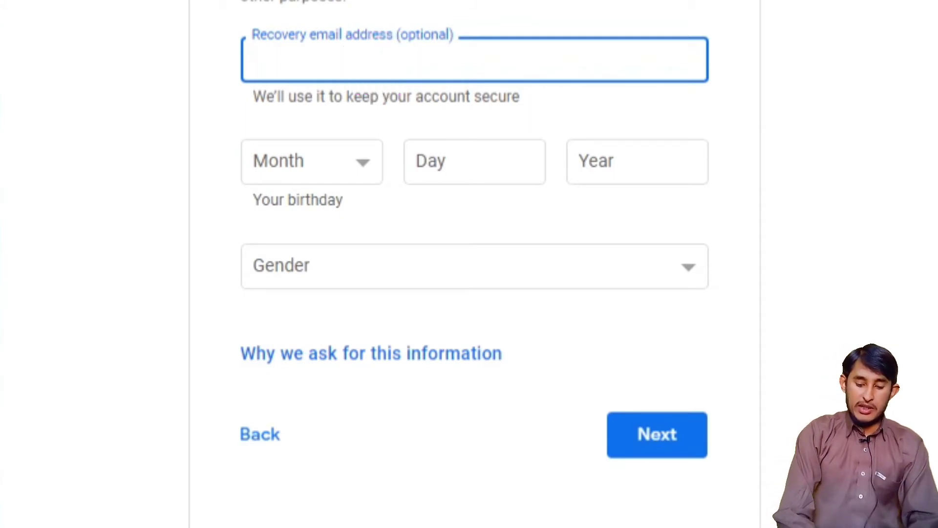
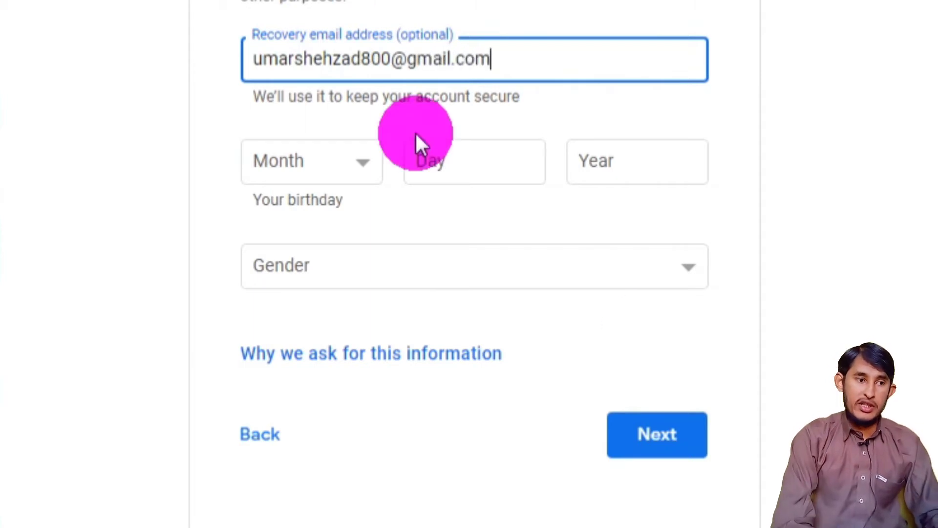
click(322, 158)
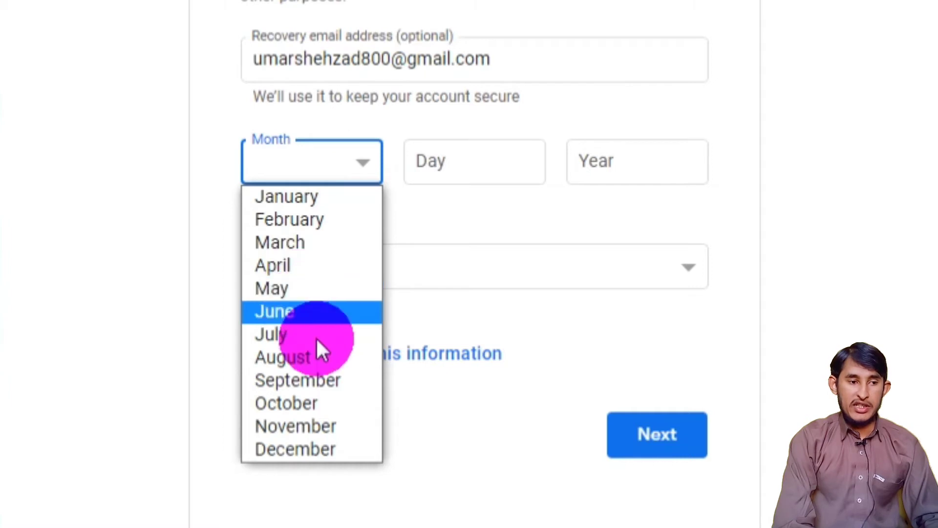
click(321, 358)
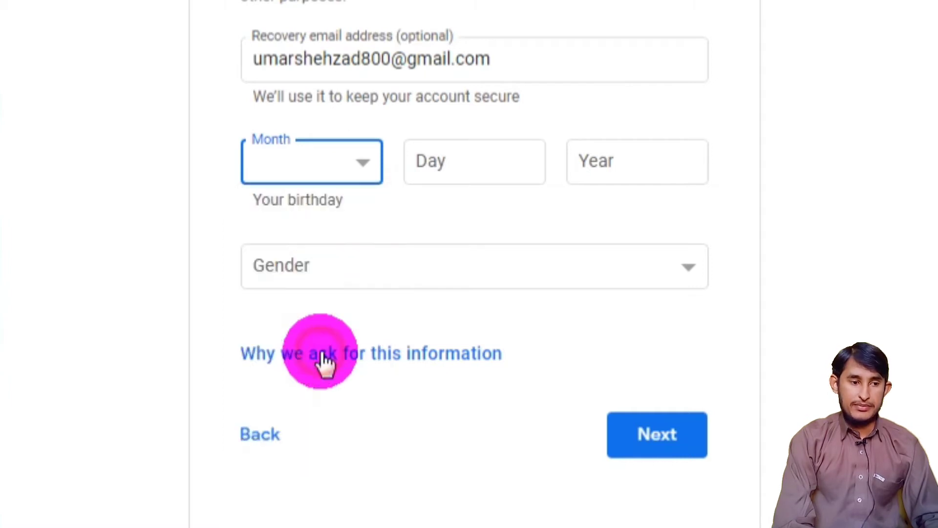
click(432, 163)
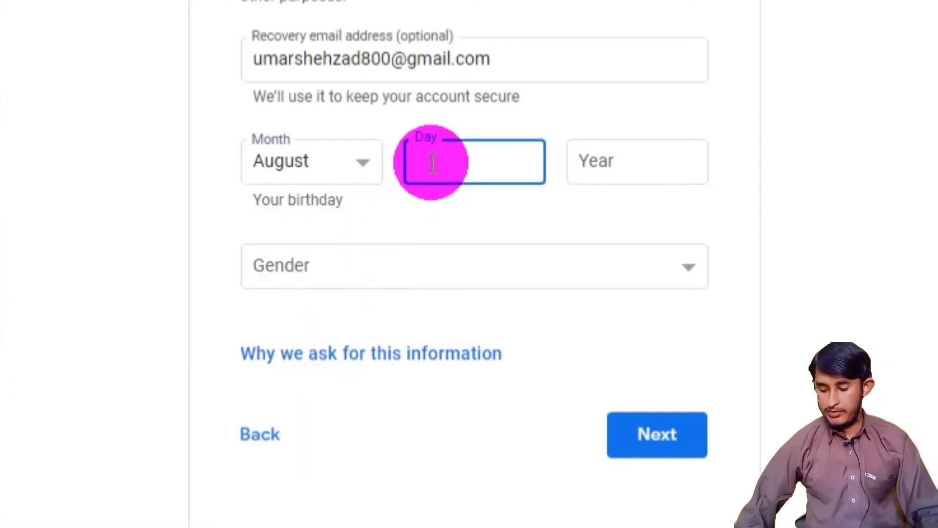
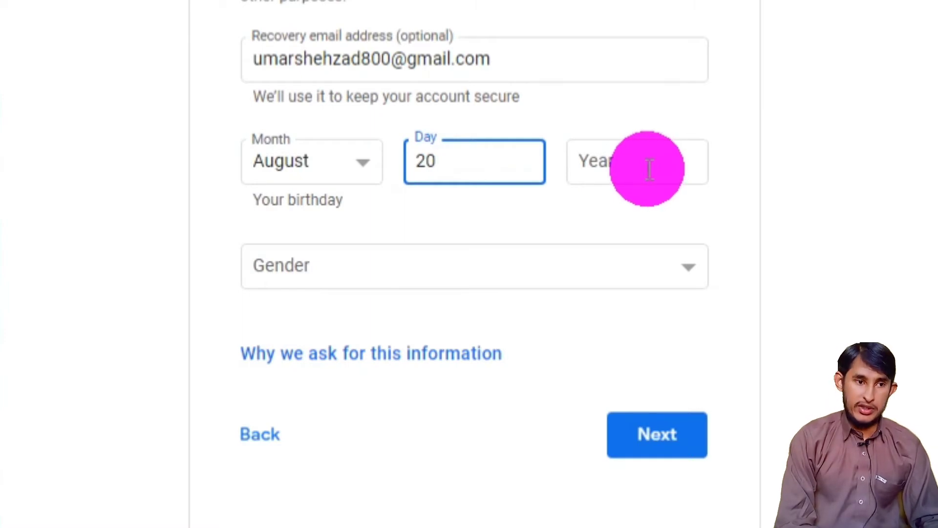
click(646, 170)
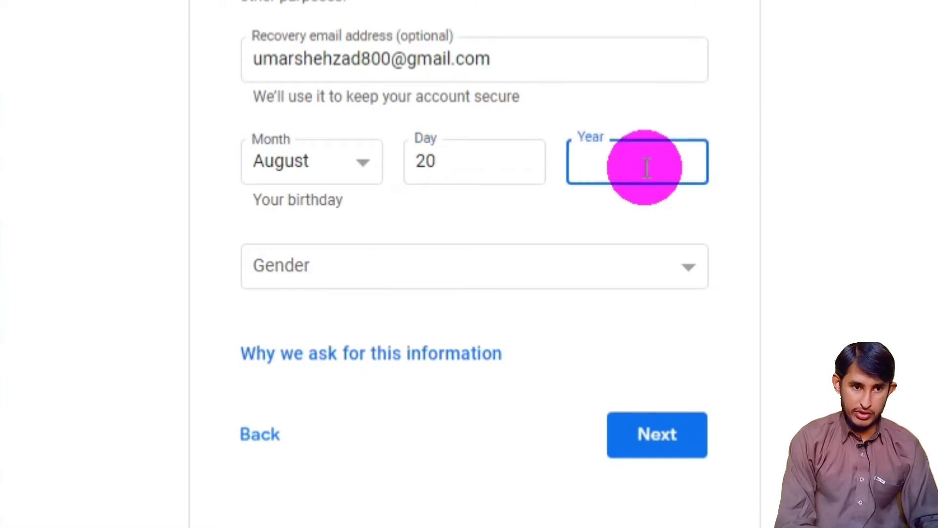
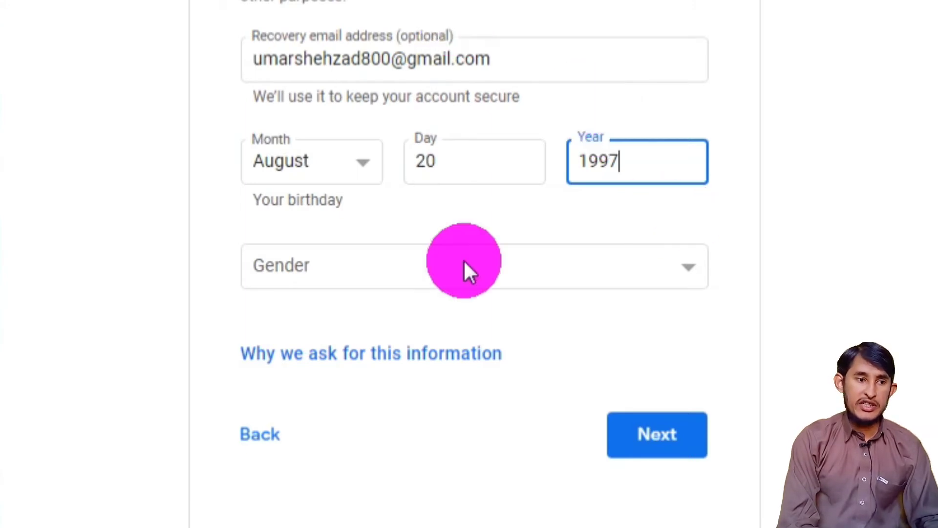
click(618, 264)
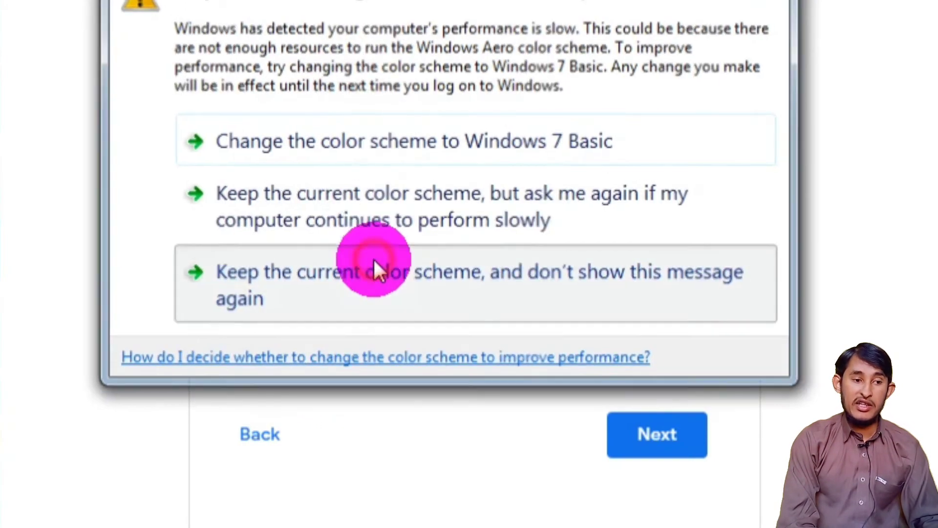
click(374, 268)
click(341, 268)
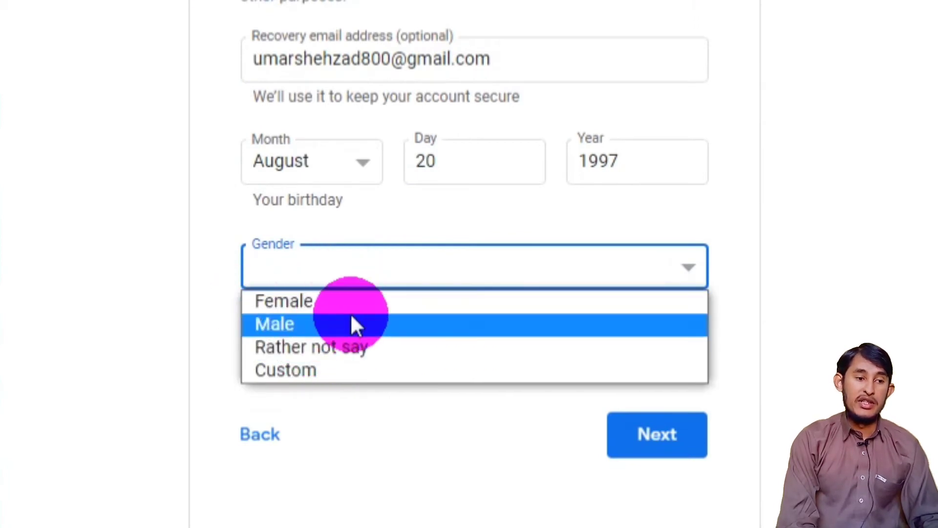
- Select Male as the gender and submit the basic information
click(346, 323)
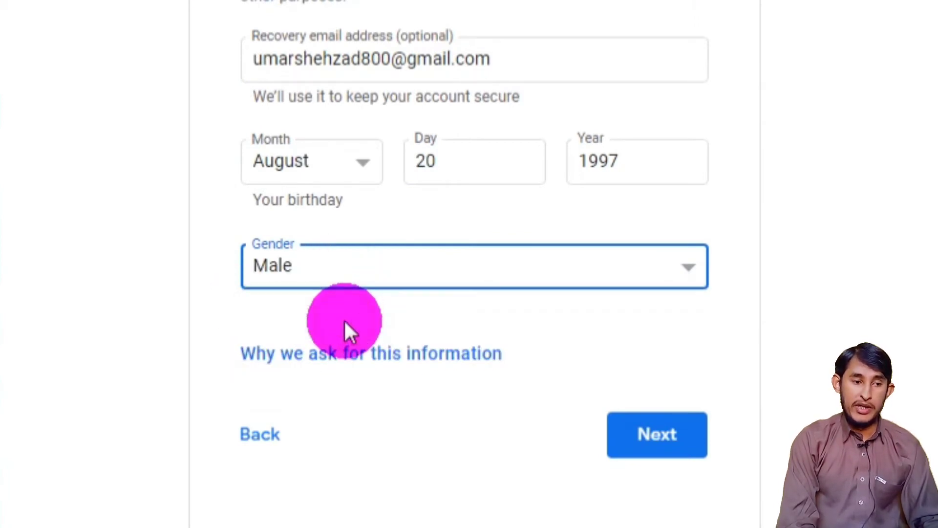
scroll(611, 364, down, 2)
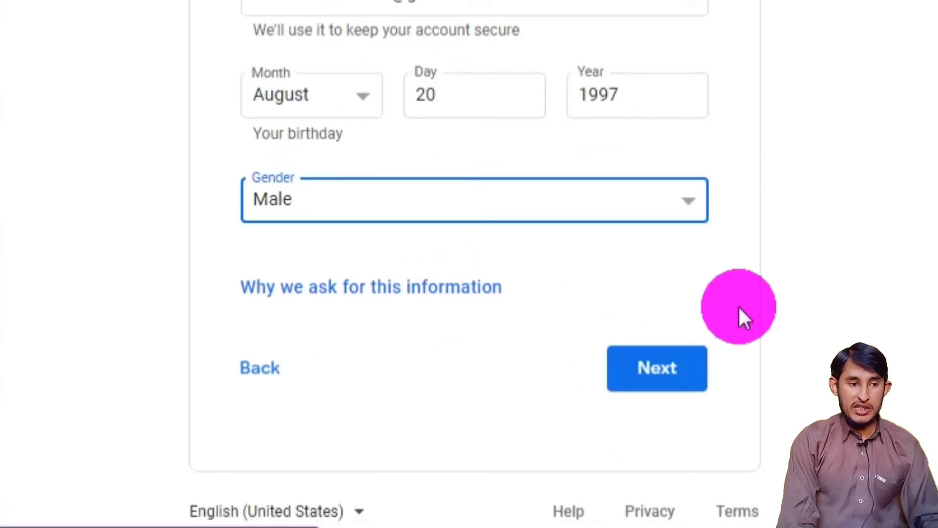
click(707, 383)
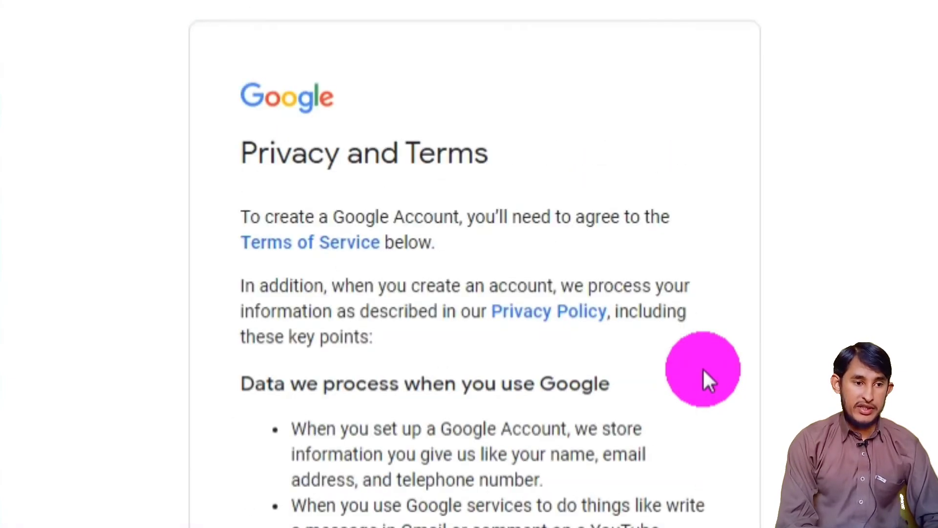
- Agree to the Privacy and Terms and continue in a new Chrome profile
scroll(684, 352, down, 5)
scroll(673, 342, down, 15)
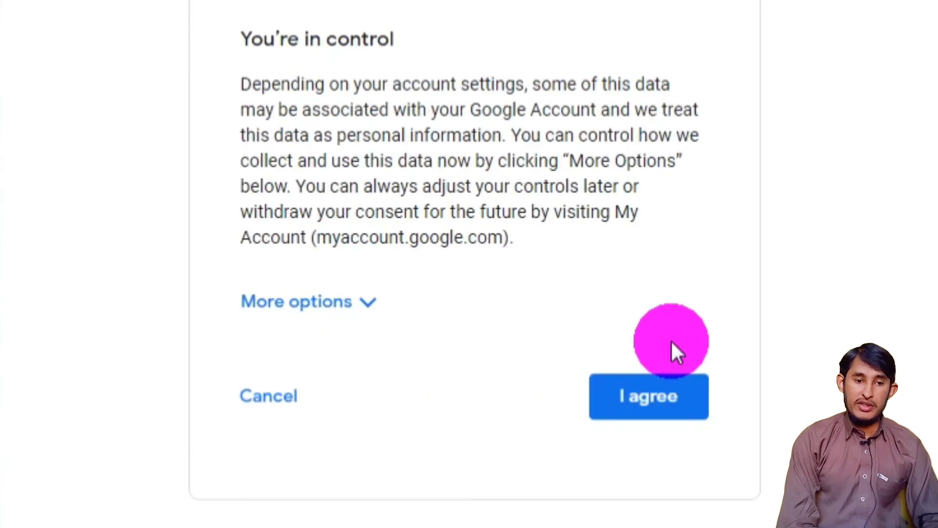
click(674, 377)
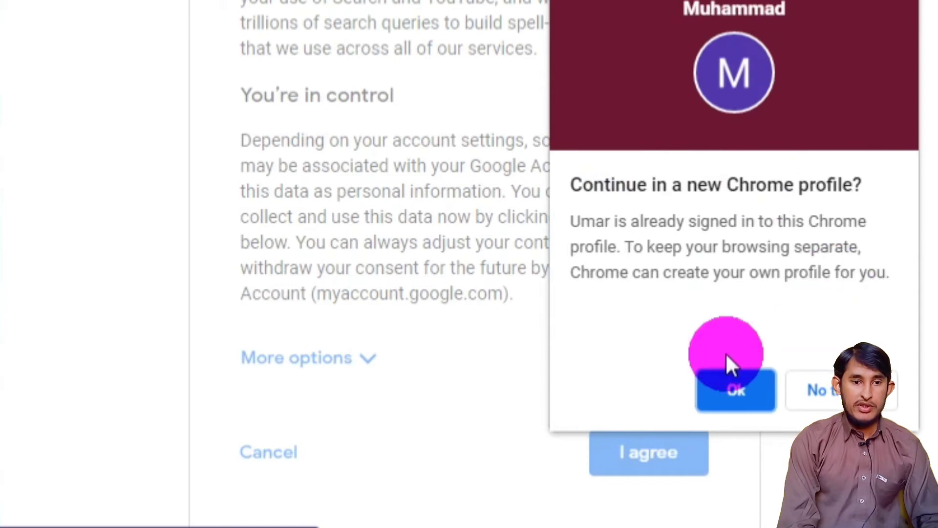
click(742, 404)
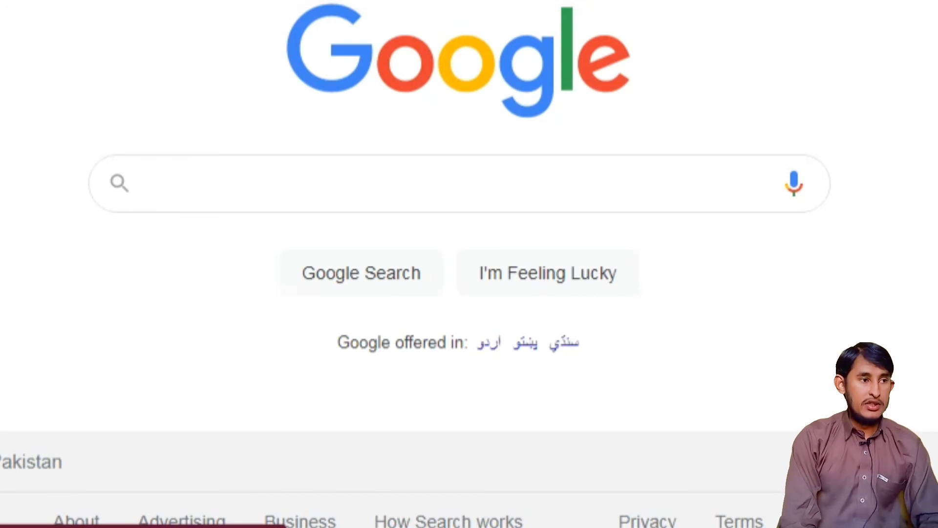
- Click into the search box on the Google home page
click(794, 185)
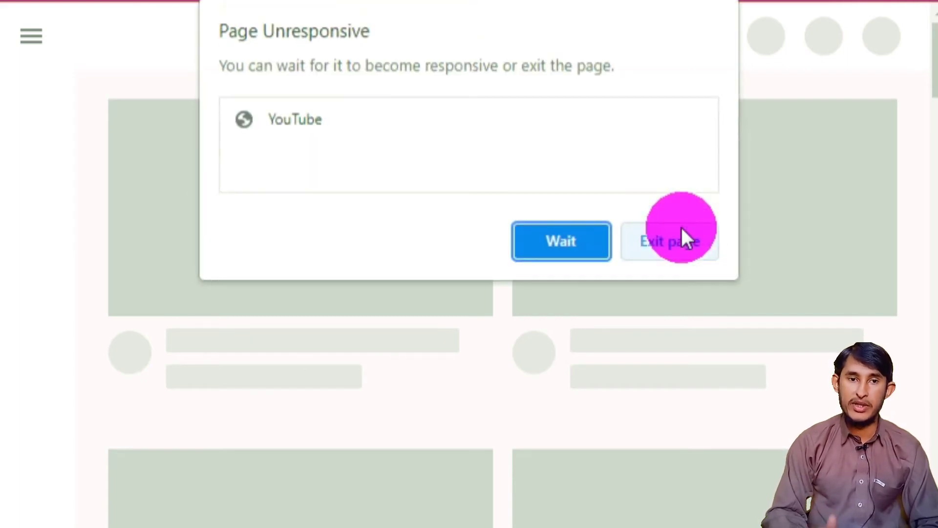
- Wait out the unresponsive YouTube page, then start signing in from the top right
click(533, 247)
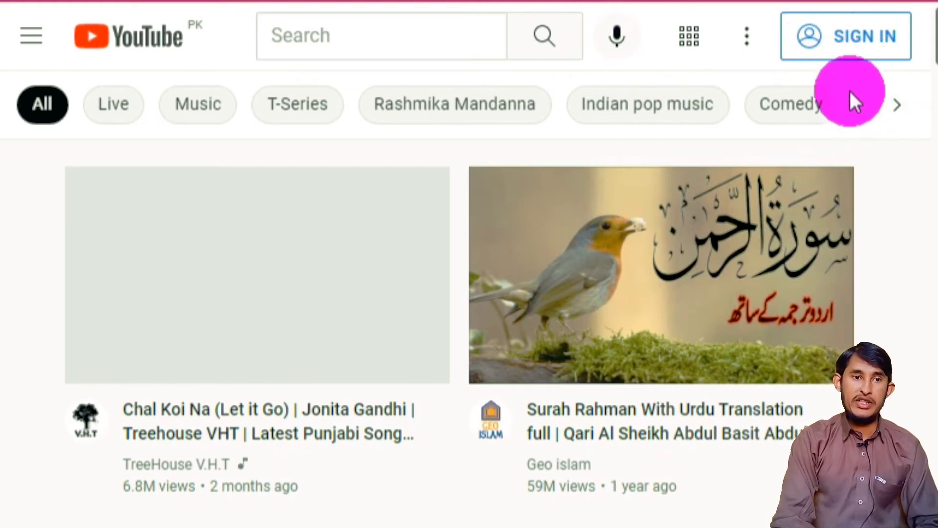
click(833, 47)
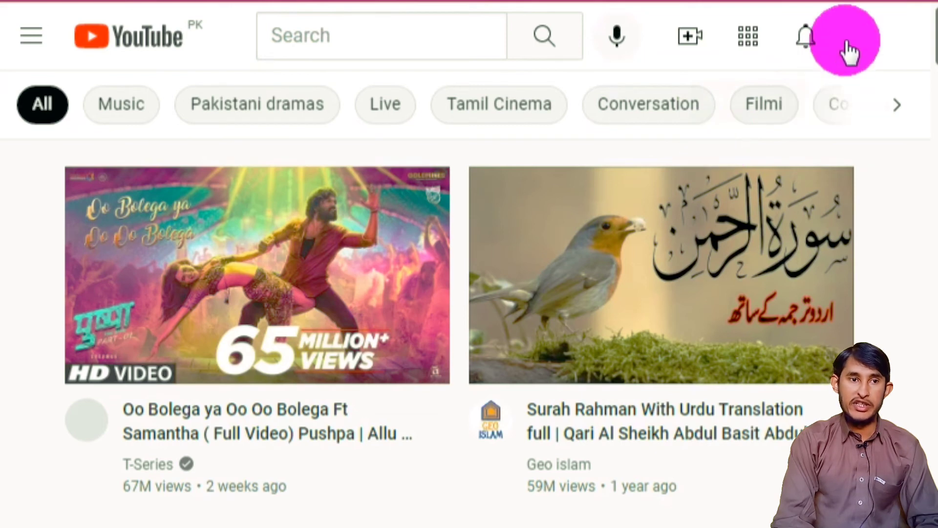
- Allow YouTube notifications, then choose Create a channel from the account menu
click(877, 39)
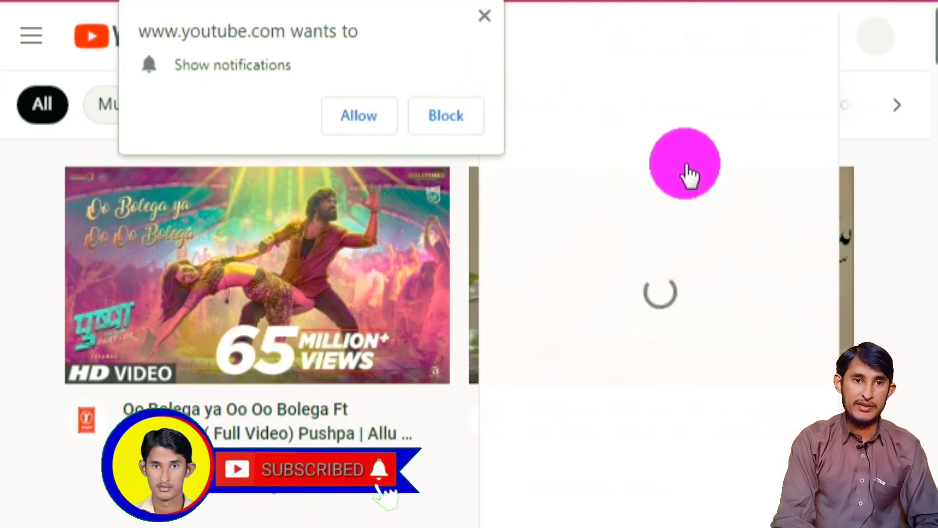
click(391, 114)
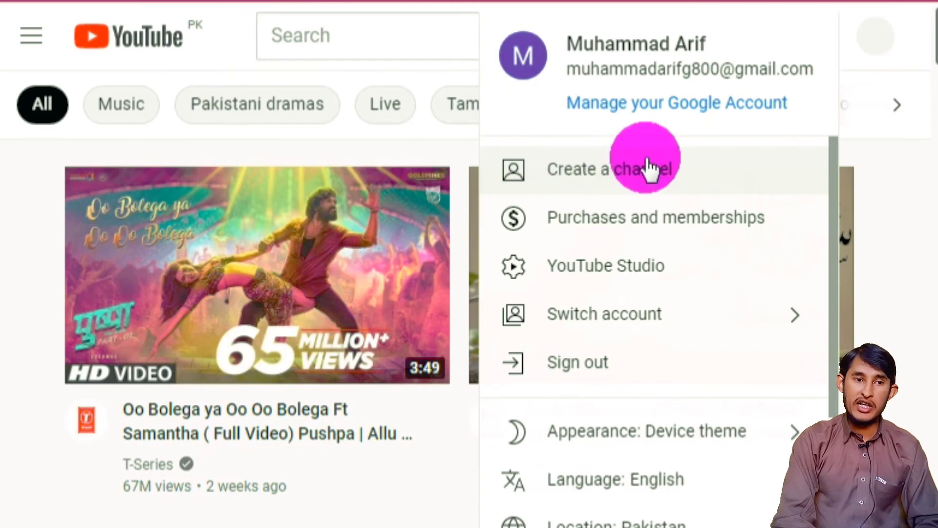
click(864, 43)
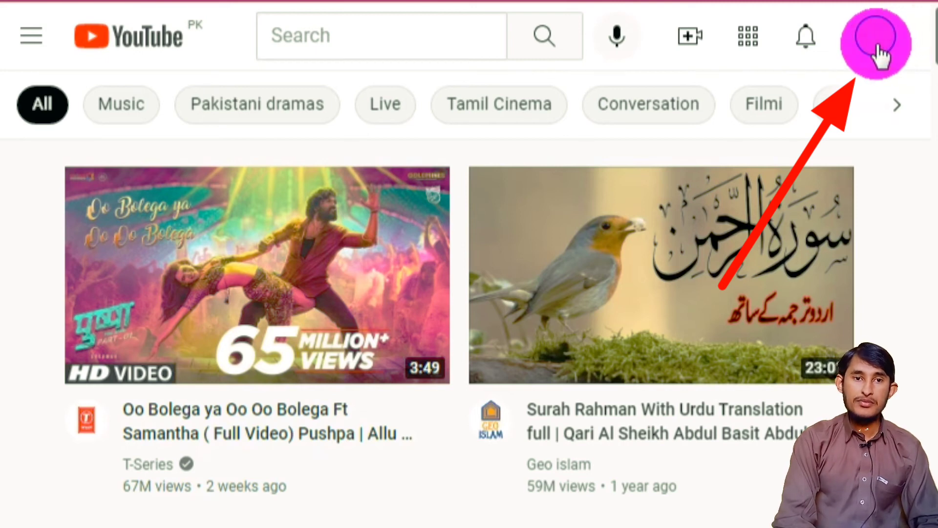
click(877, 46)
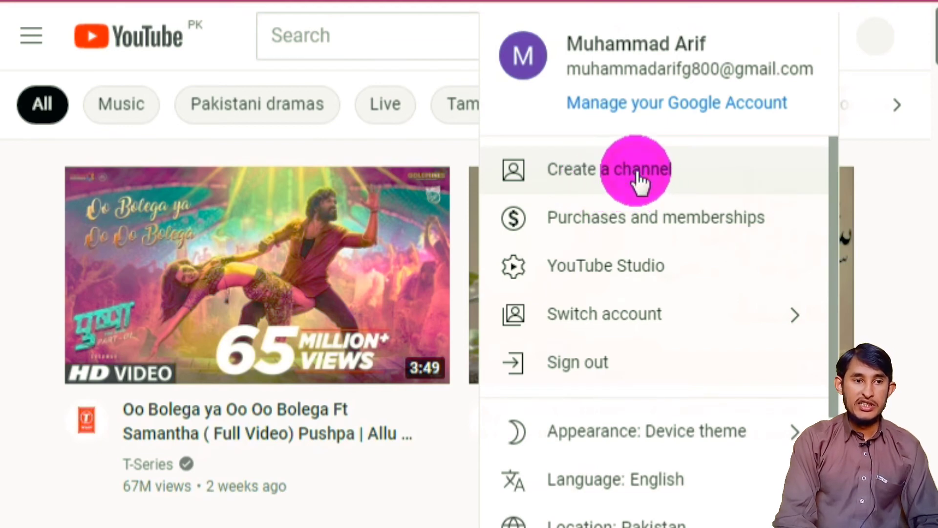
click(640, 182)
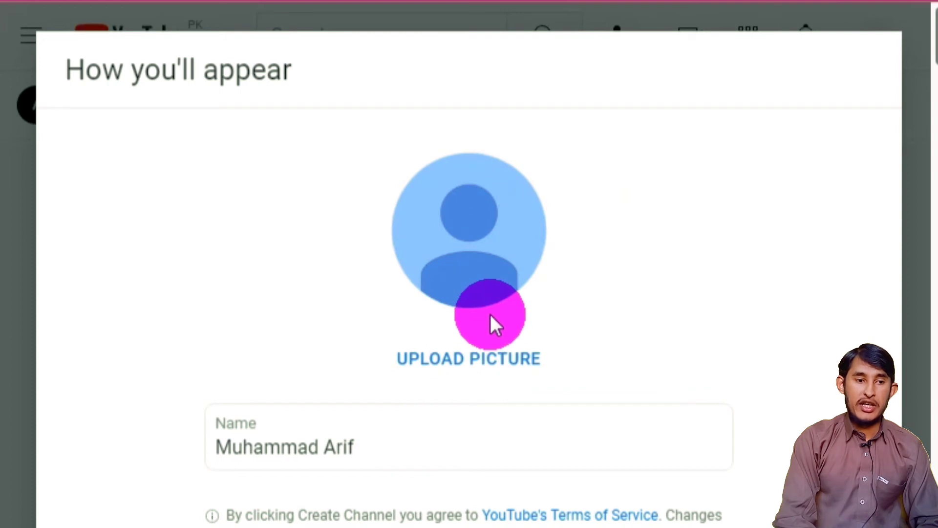
- Choose UPLOAD PICTURE in the How you'll appear dialog to get the image file chooser
click(490, 356)
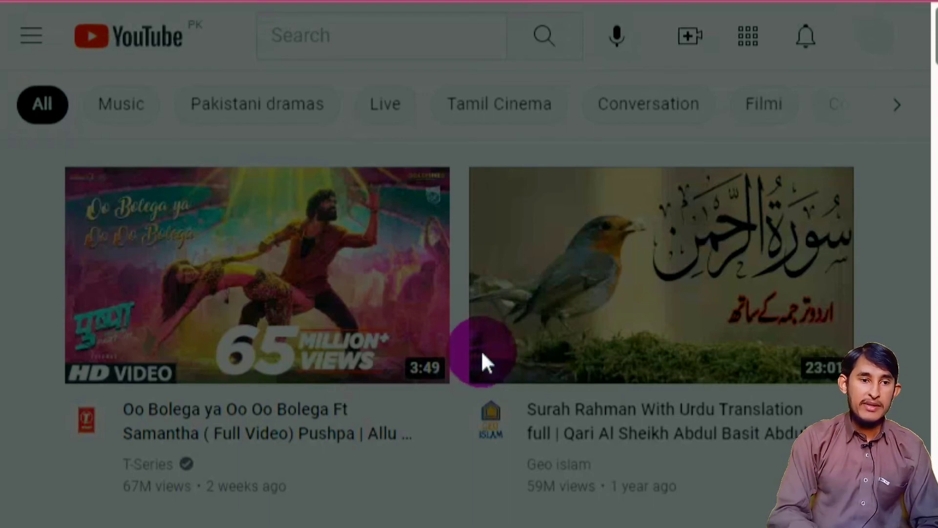
click(486, 346)
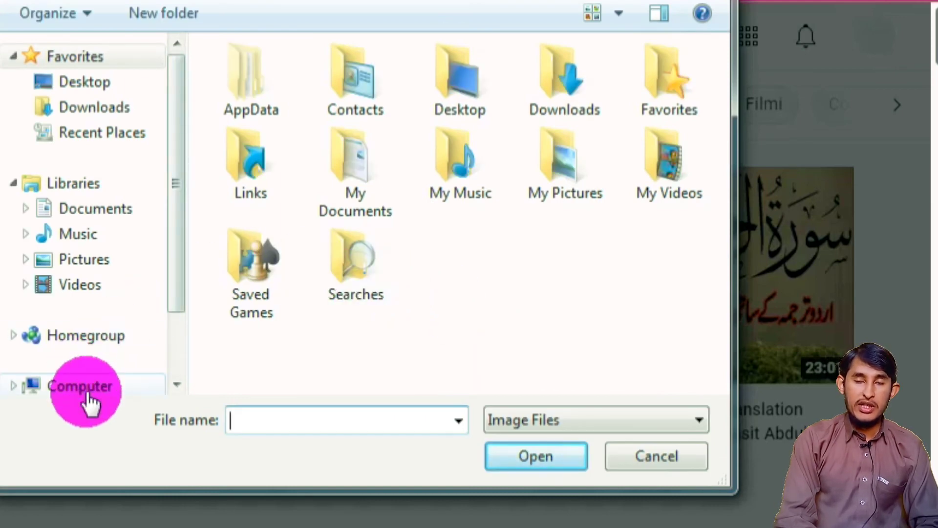
- Browse from Computer to the thumbnails folder on Local Disk (D:)
click(60, 393)
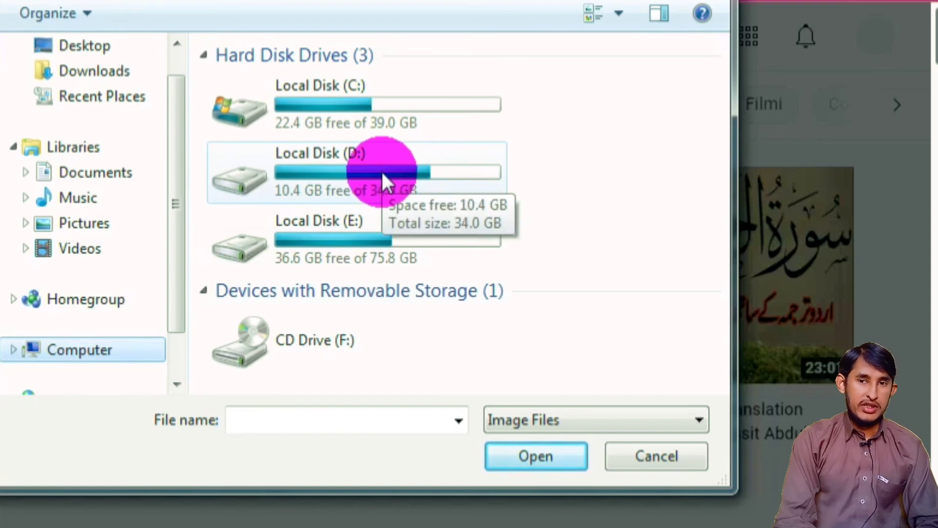
double_click(381, 170)
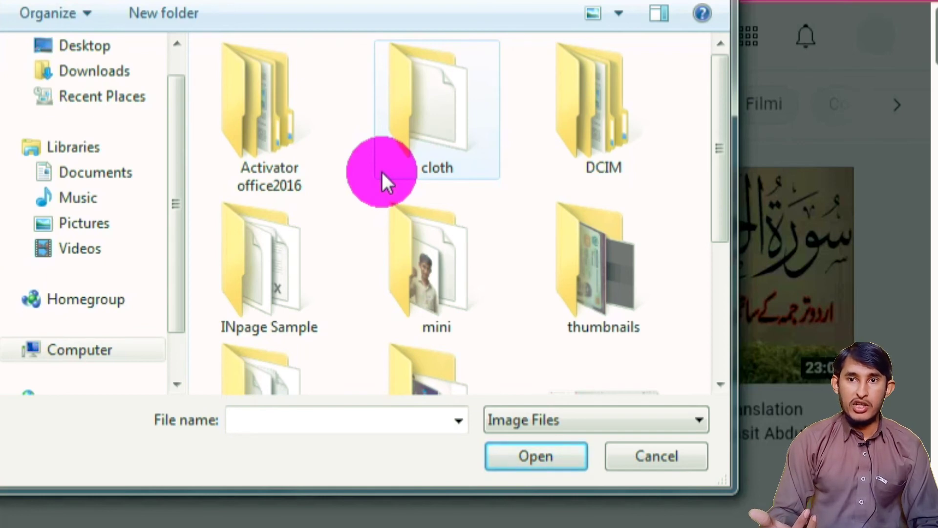
scroll(537, 298, down, 3)
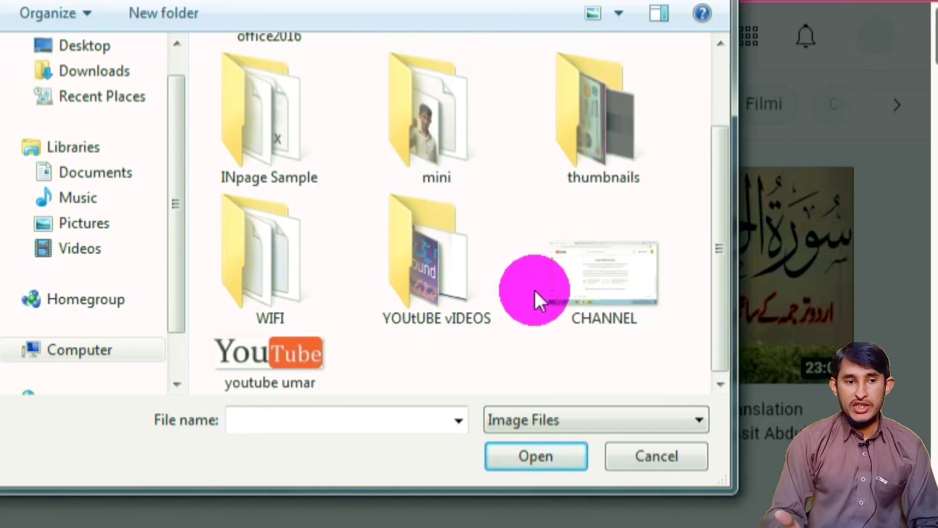
click(471, 272)
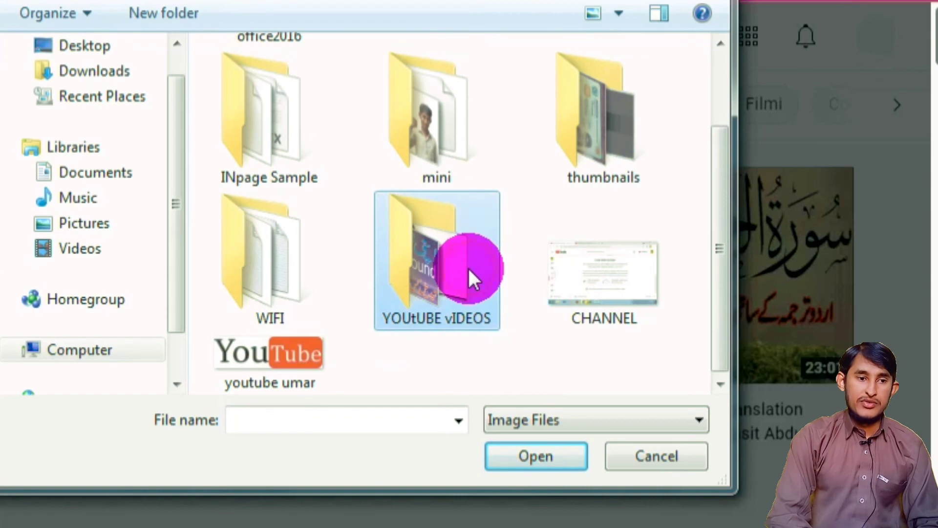
double_click(470, 272)
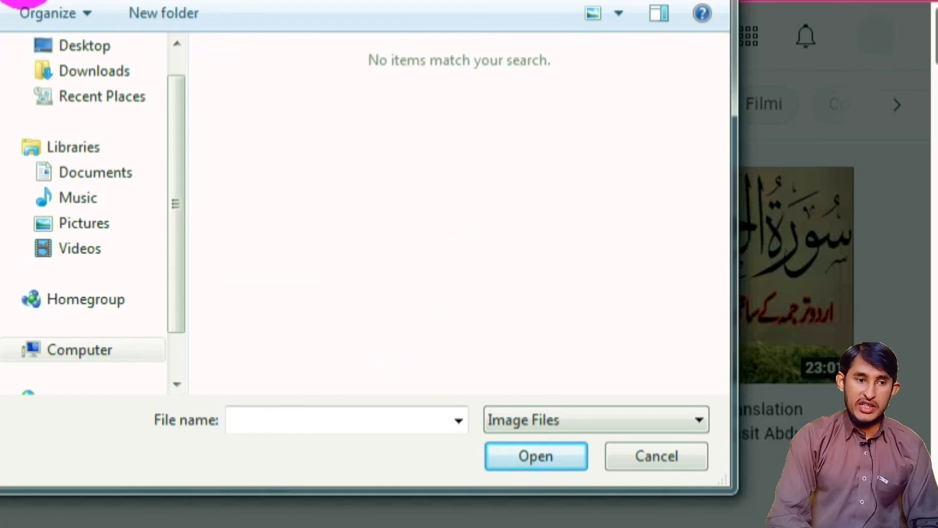
key(BackSpace)
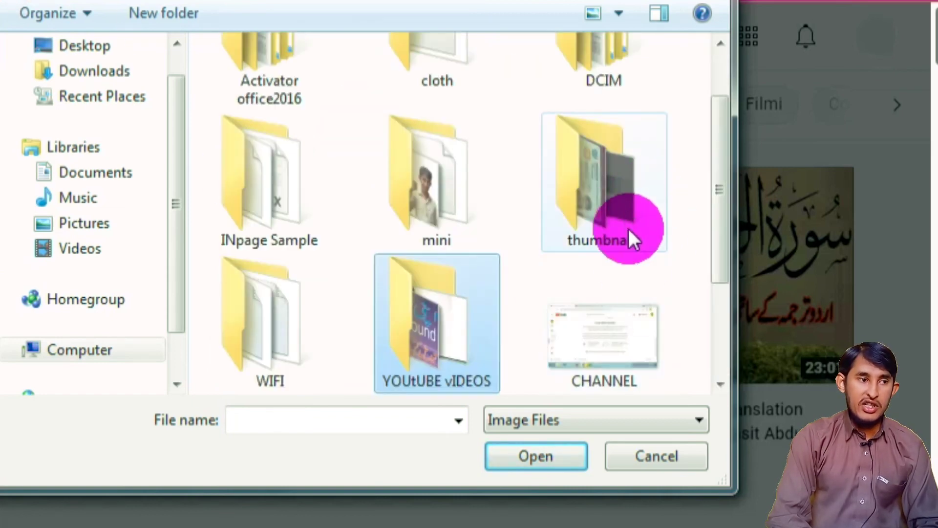
scroll(630, 260, down, 1)
scroll(435, 176, up, 1)
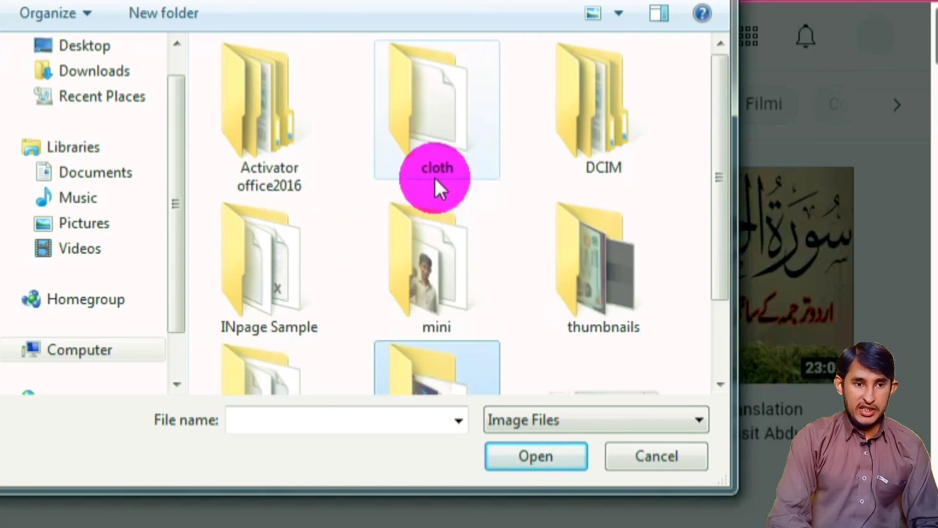
double_click(638, 292)
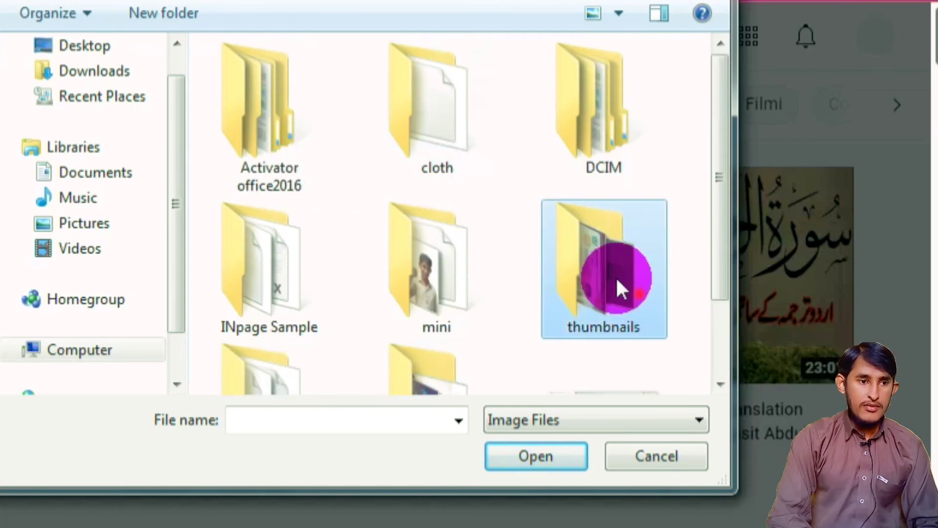
- Select image 1 in the thumbnails folder and open it
click(458, 245)
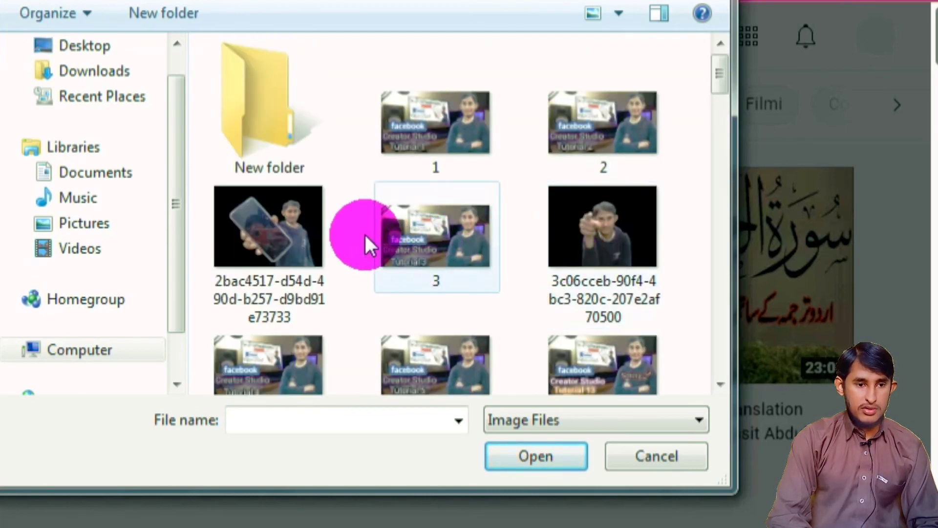
click(473, 127)
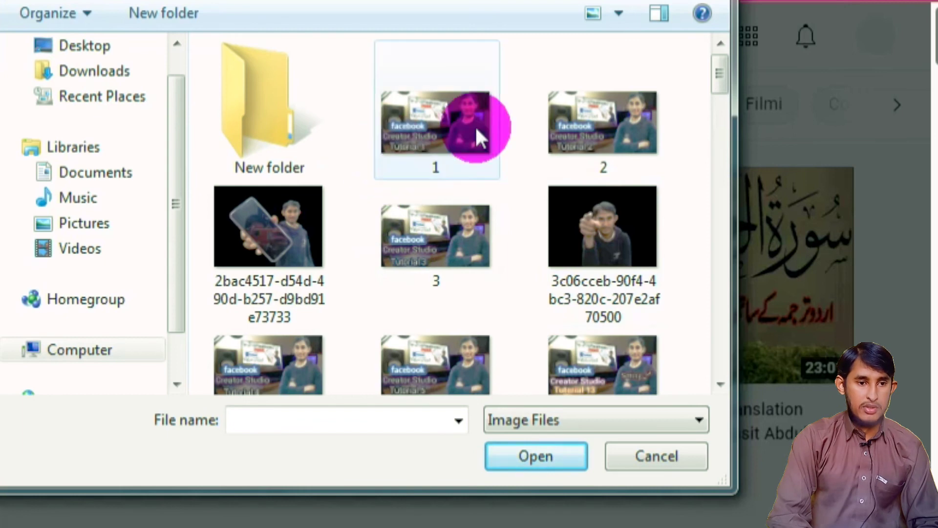
click(427, 112)
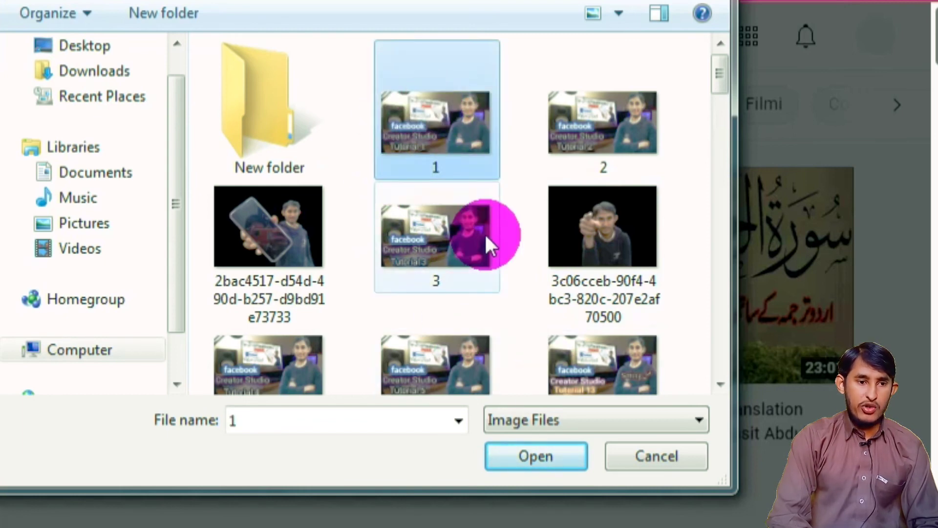
click(555, 457)
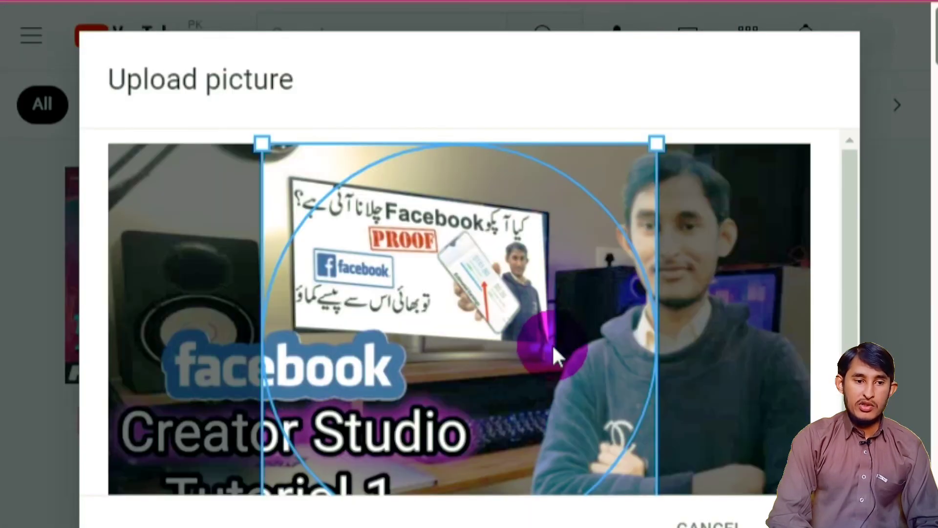
- Drag the circular crop off the Facebook graphic onto the man's head and shoulders at right
drag(568, 273, 481, 225)
drag(679, 199, 779, 256)
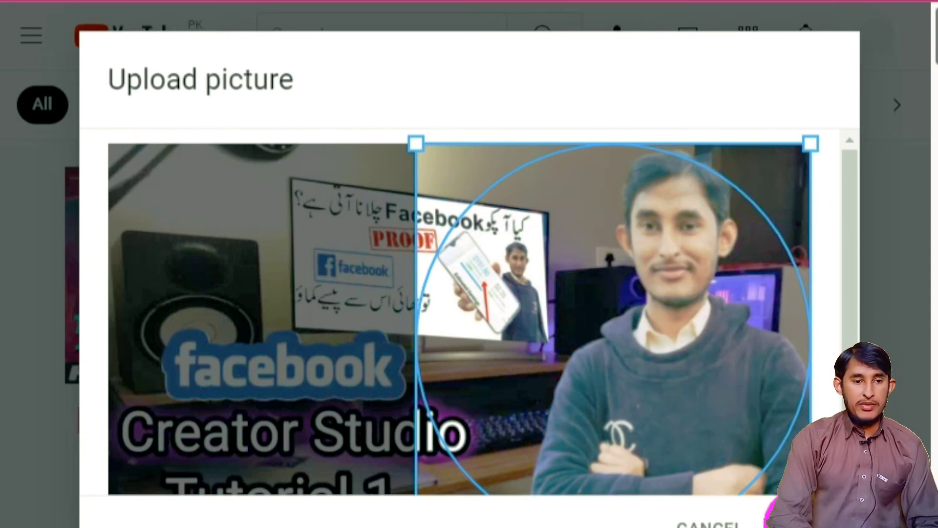
drag(775, 519, 618, 406)
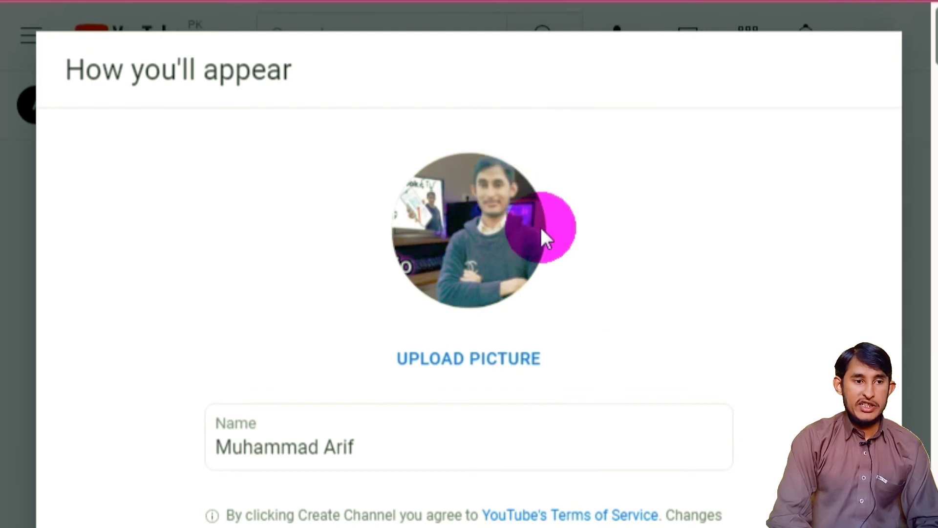
click(364, 447)
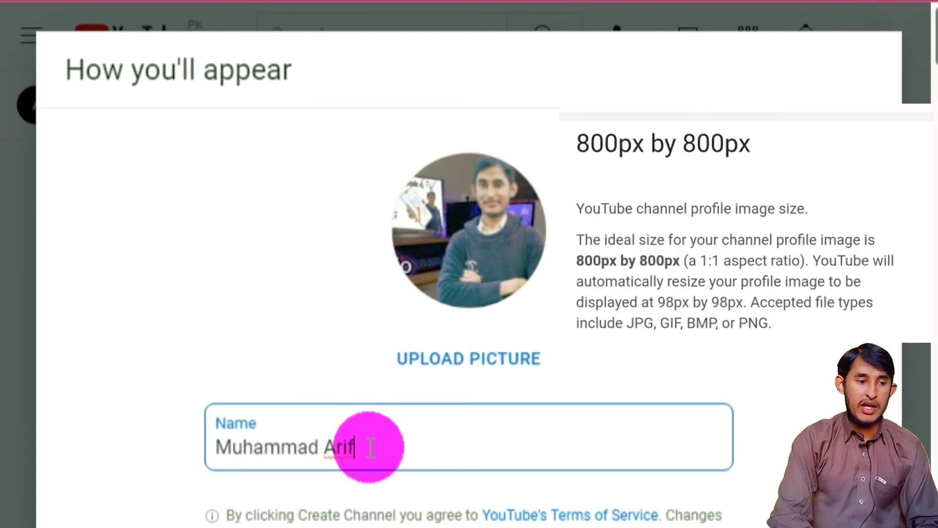